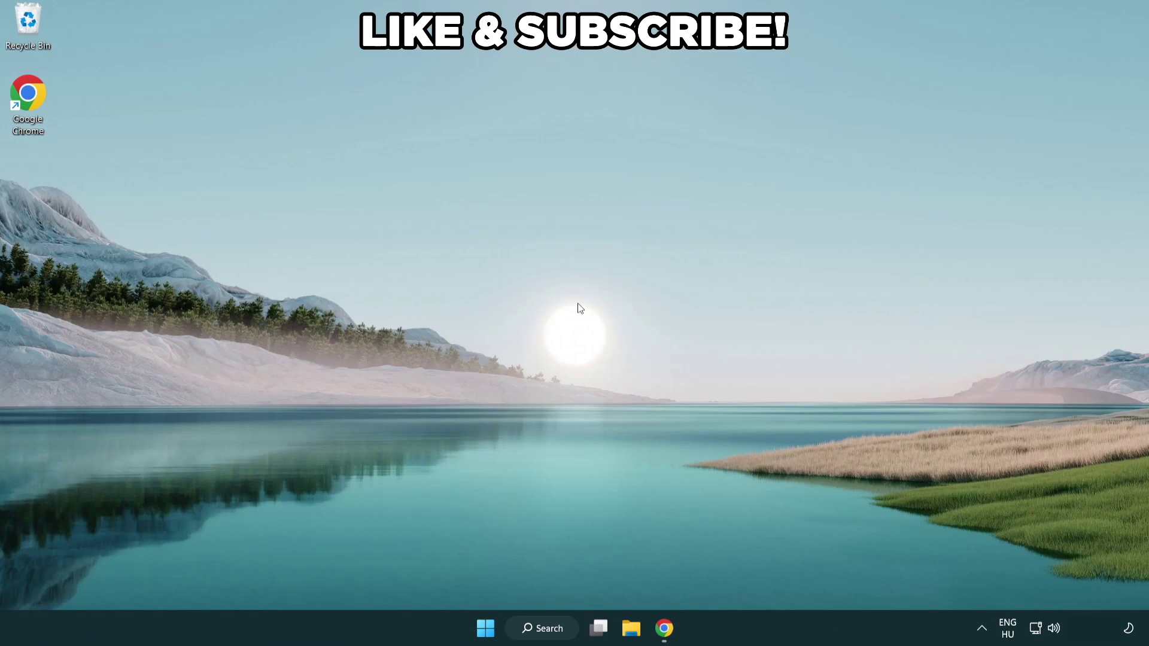
Search Windows for 'edit power plan'
click(557, 627)
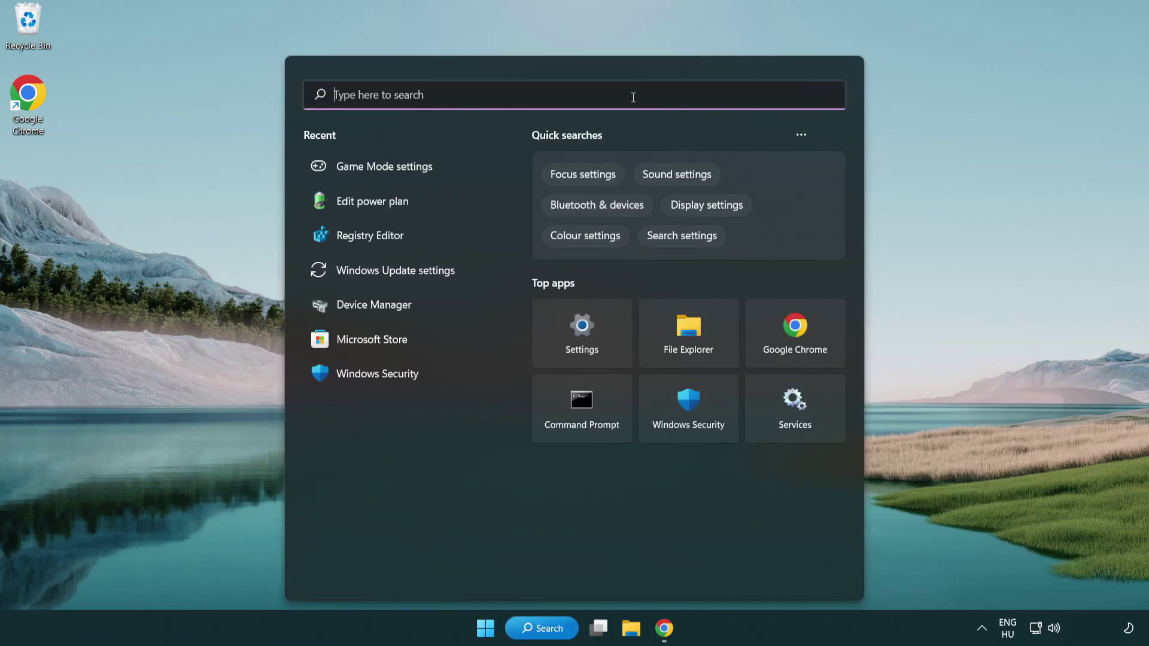
text(edit power )
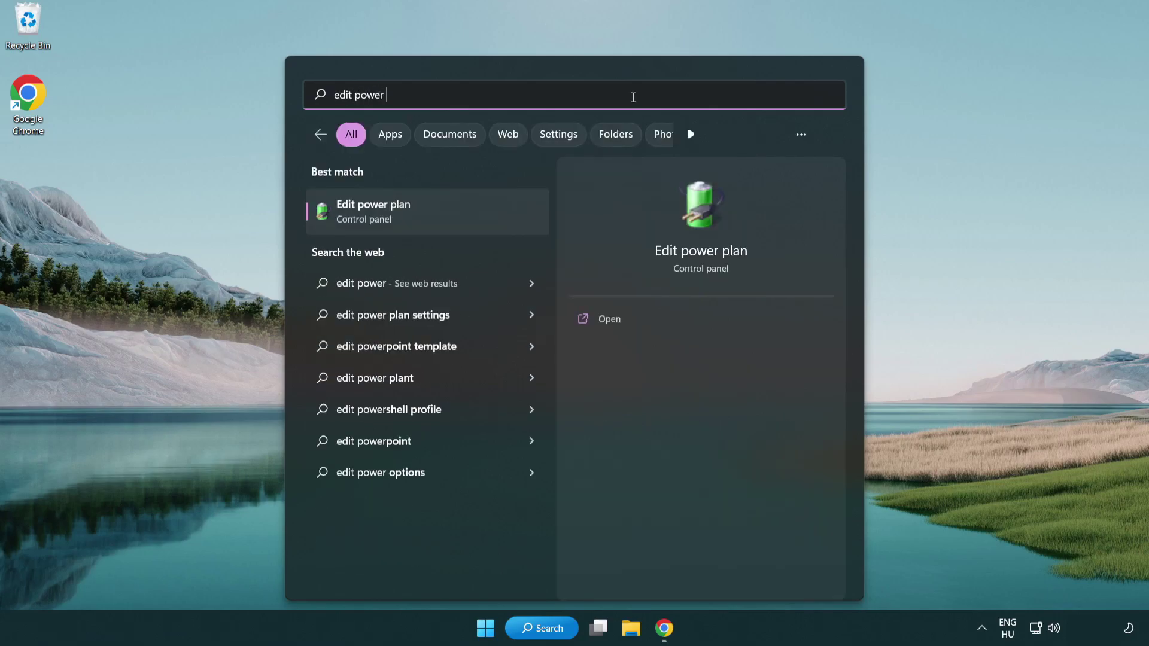
text(plan)
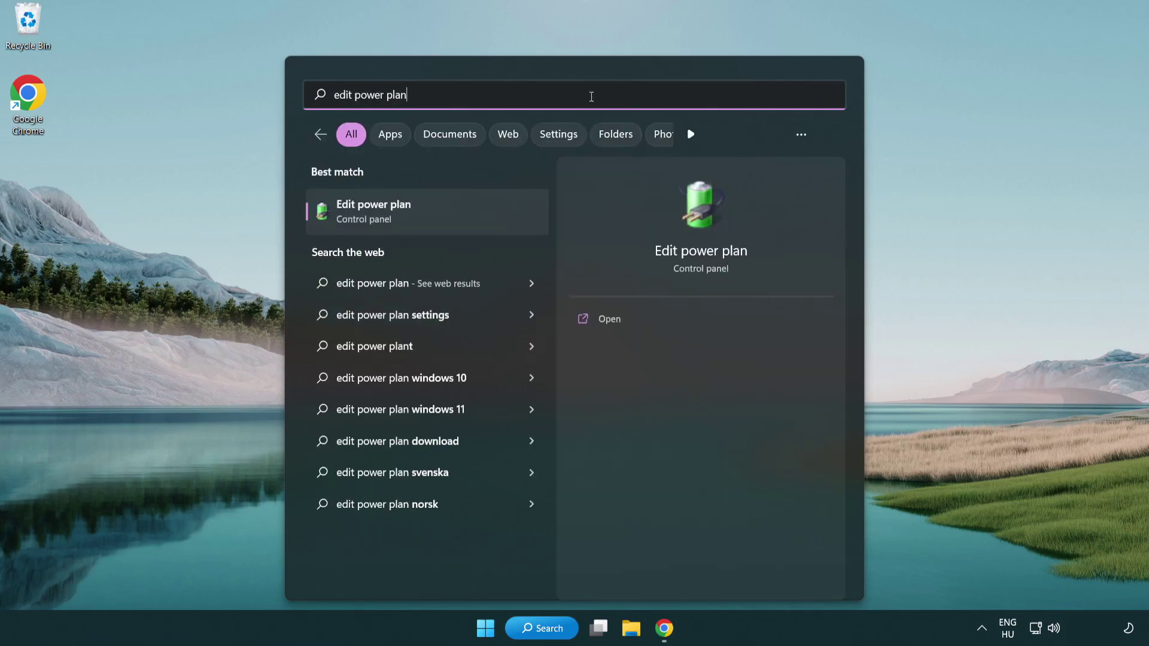
Make High performance the active power plan instead of Balanced
click(431, 215)
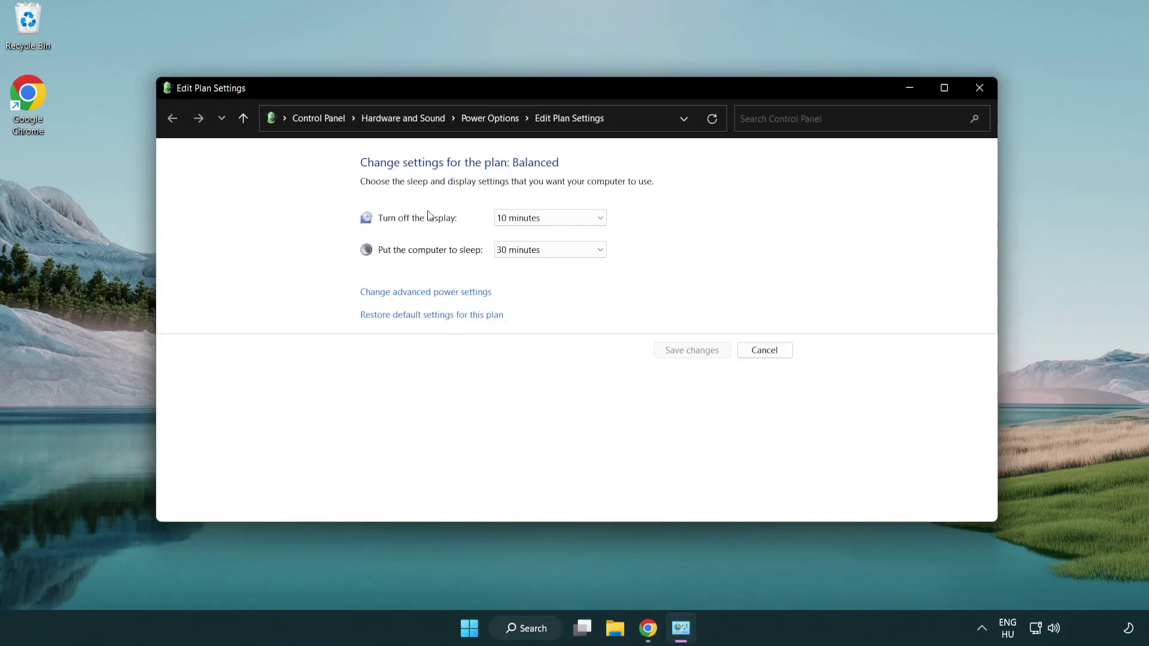
click(500, 124)
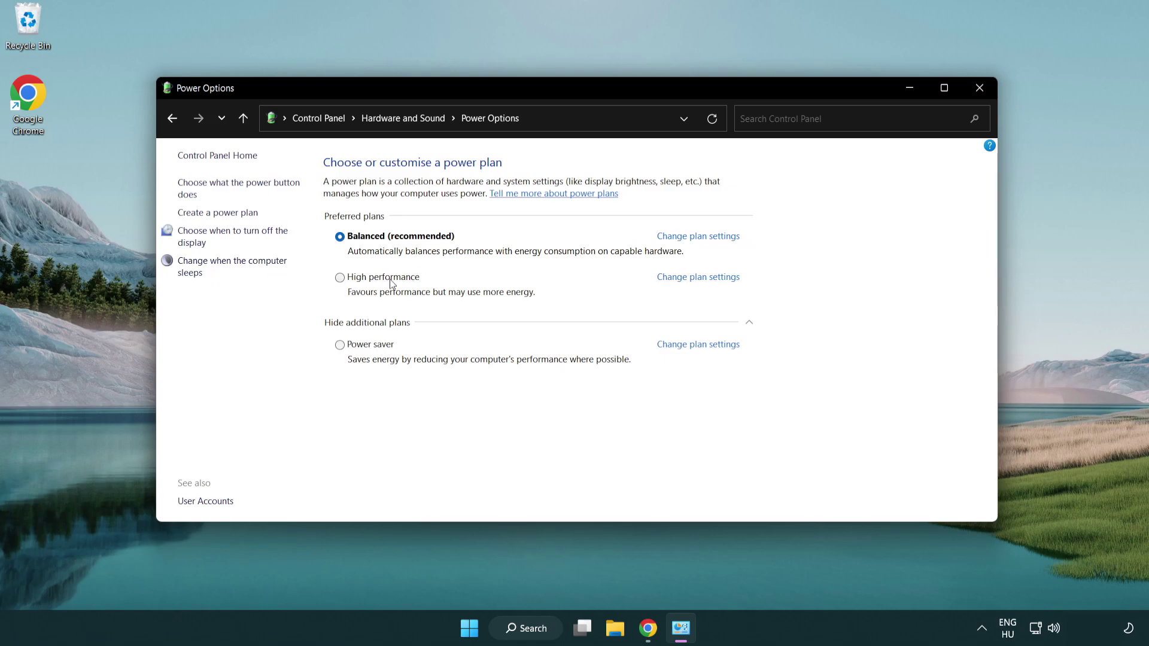
click(340, 278)
Close Power Options and search Windows for 'device manager'
click(979, 88)
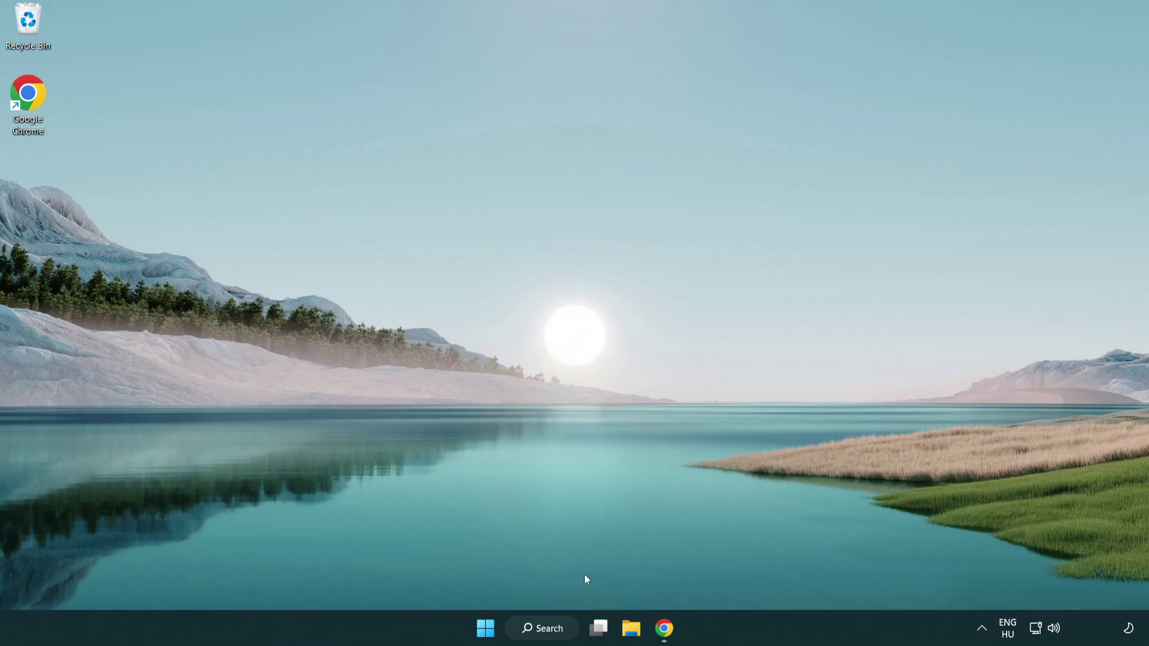
click(556, 628)
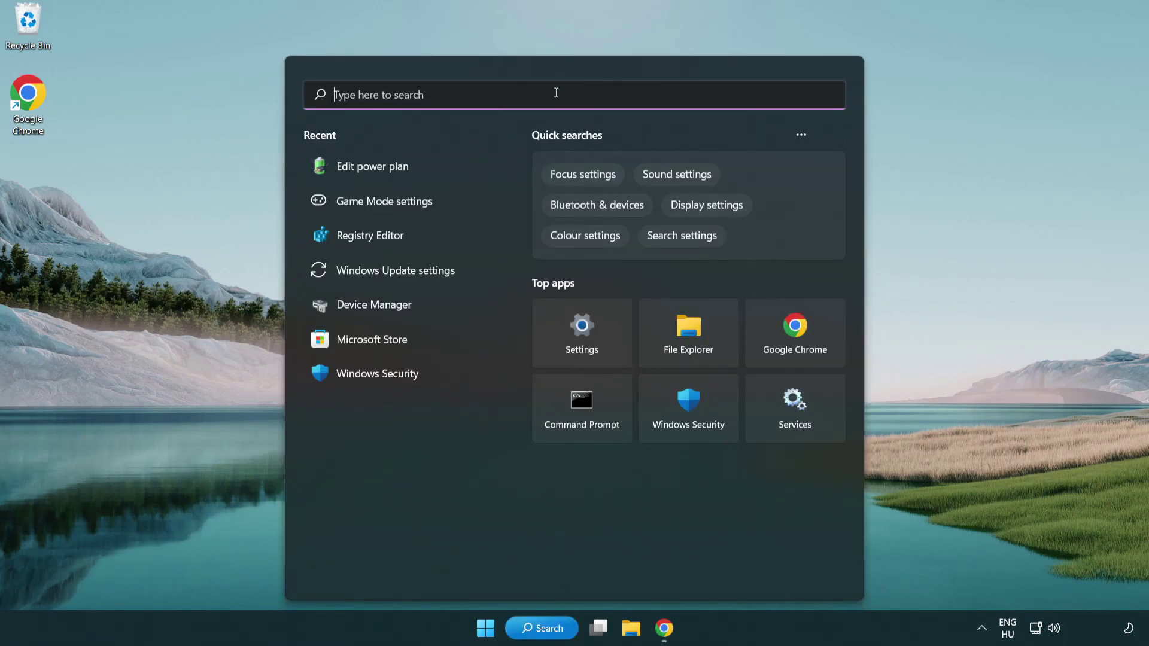
text(device manager)
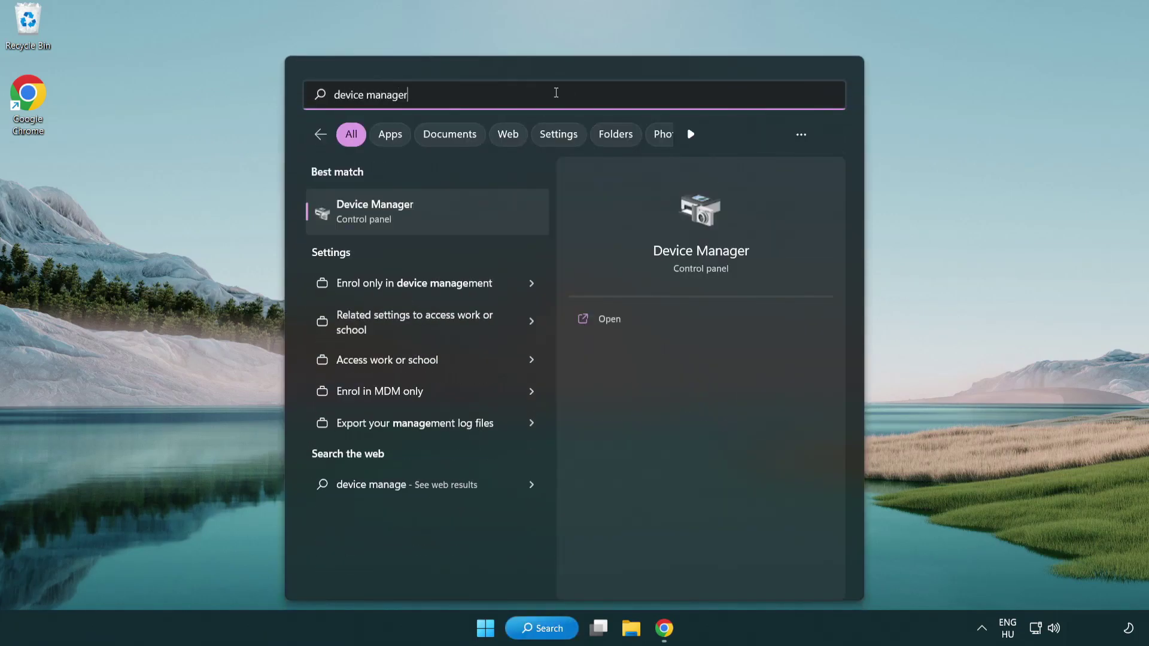
Automatically search for a VMware SVGA 3D adapter driver, confirming the best one is installed
click(439, 214)
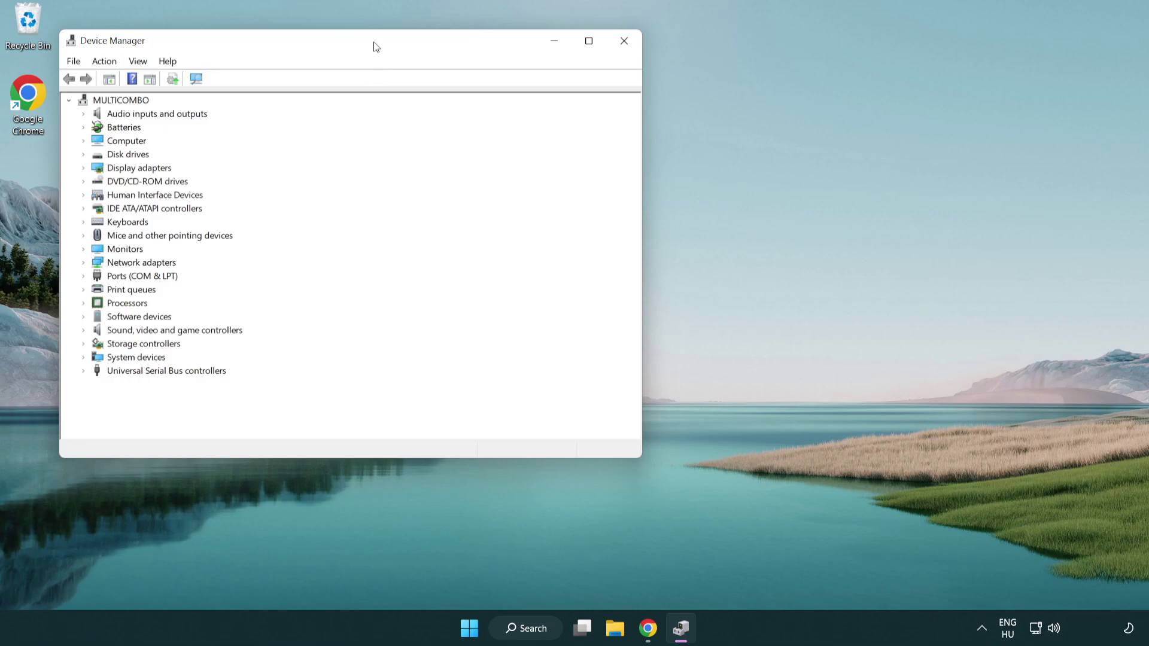
drag(377, 46, 590, 107)
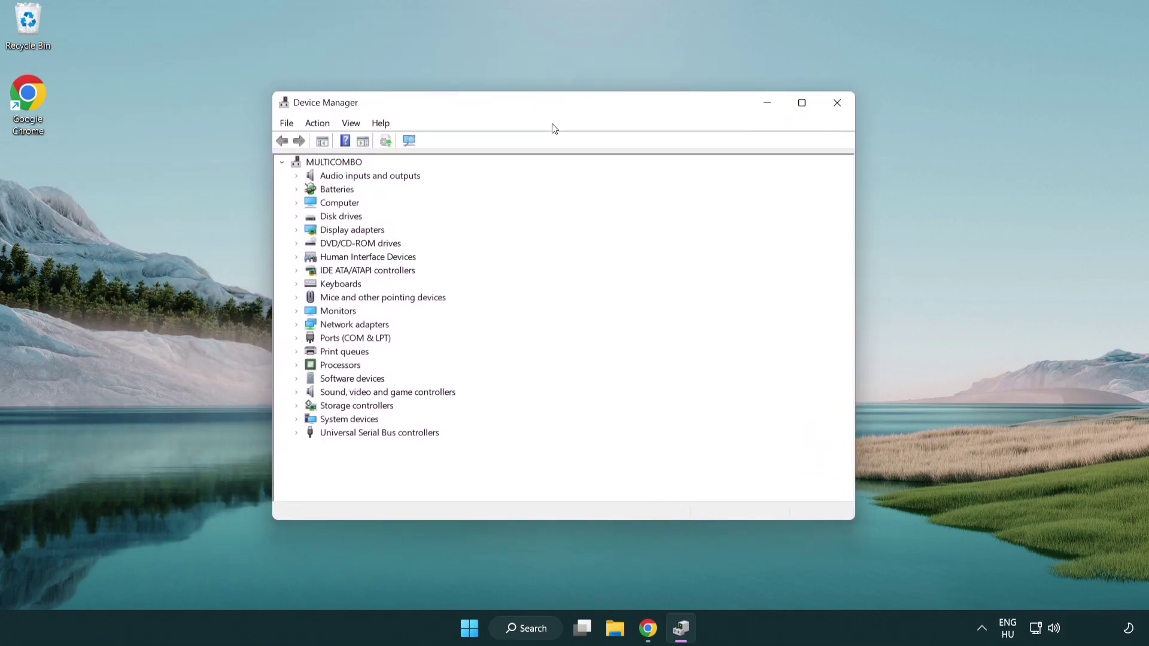
click(310, 228)
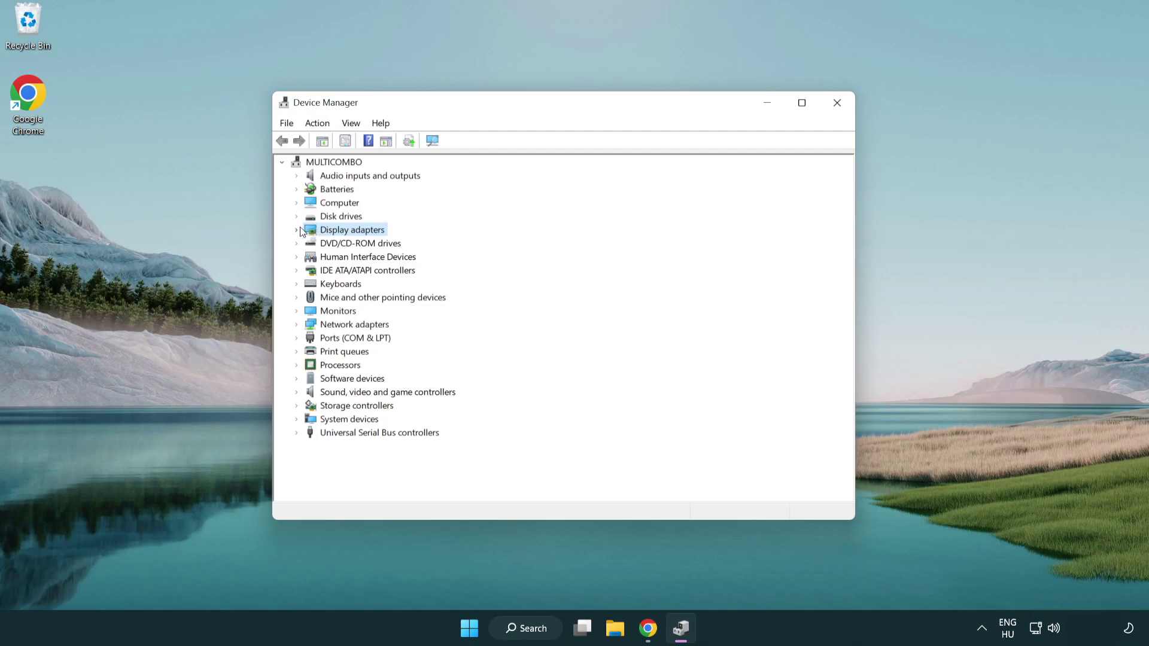
click(298, 229)
click(330, 243)
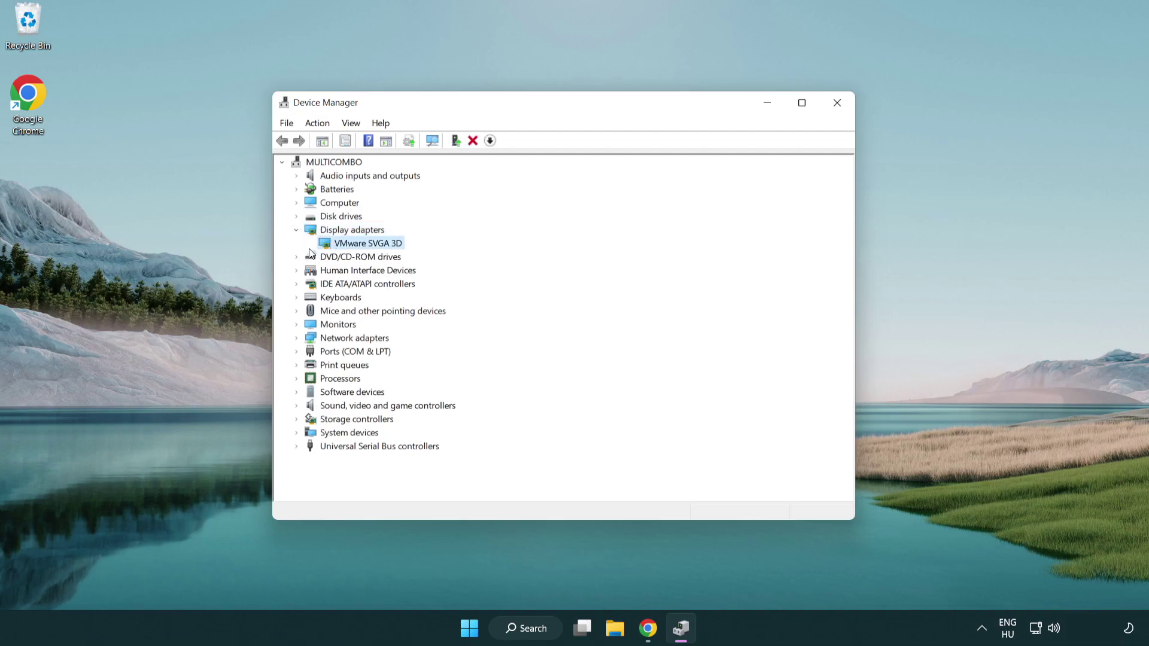
right_click(362, 247)
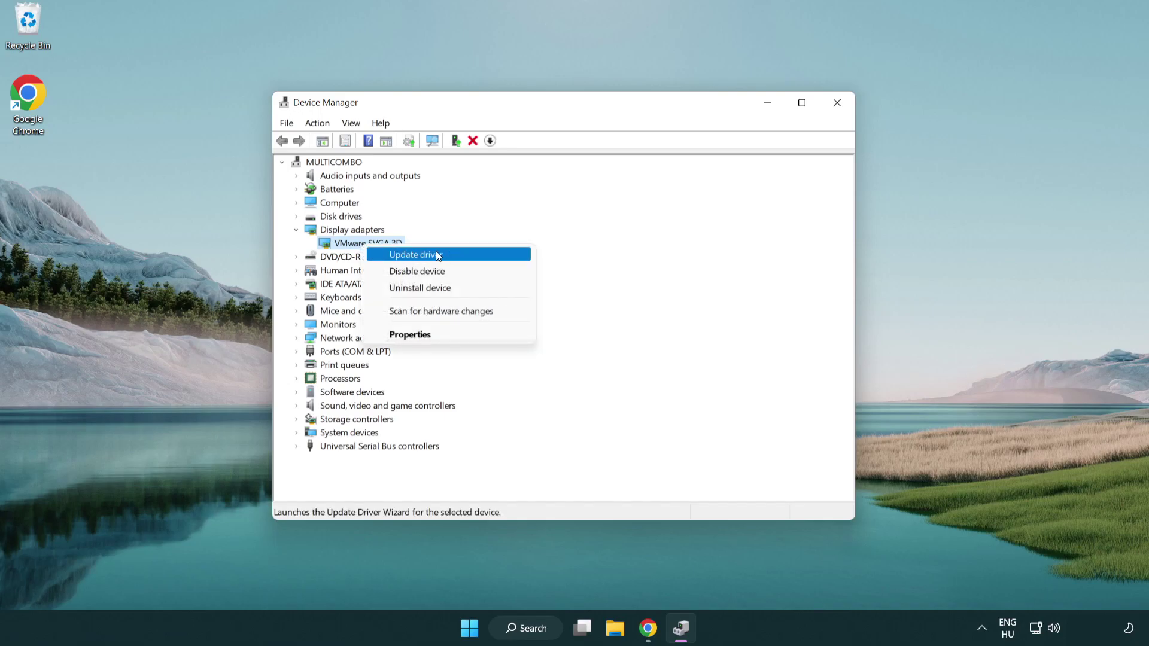
click(459, 256)
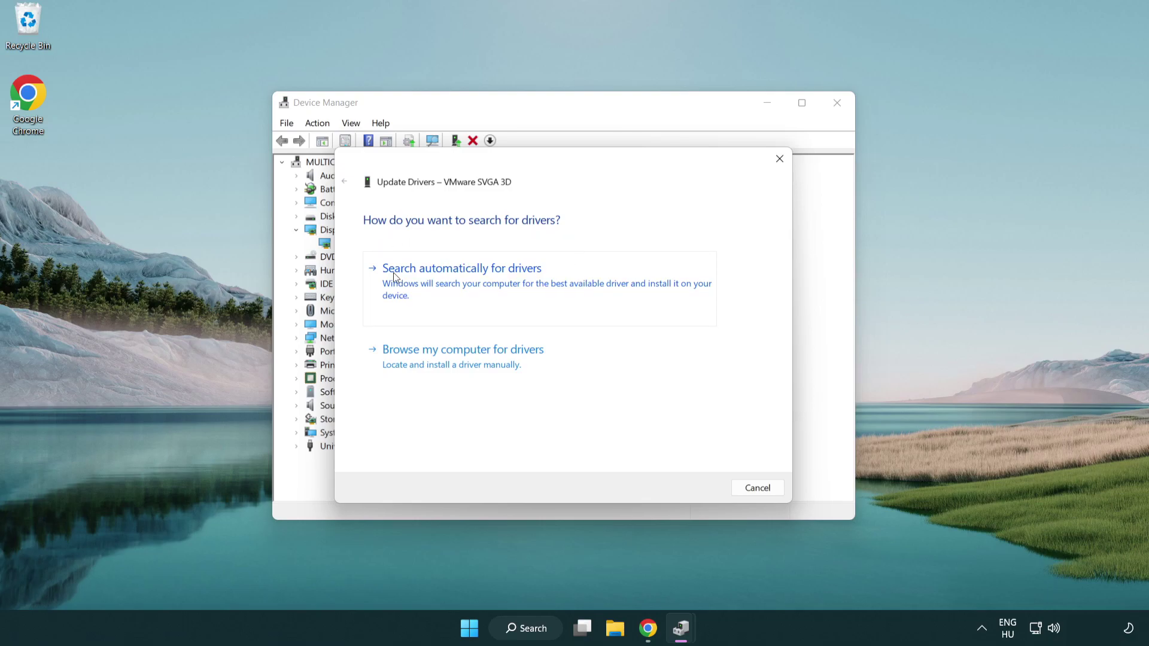
click(471, 281)
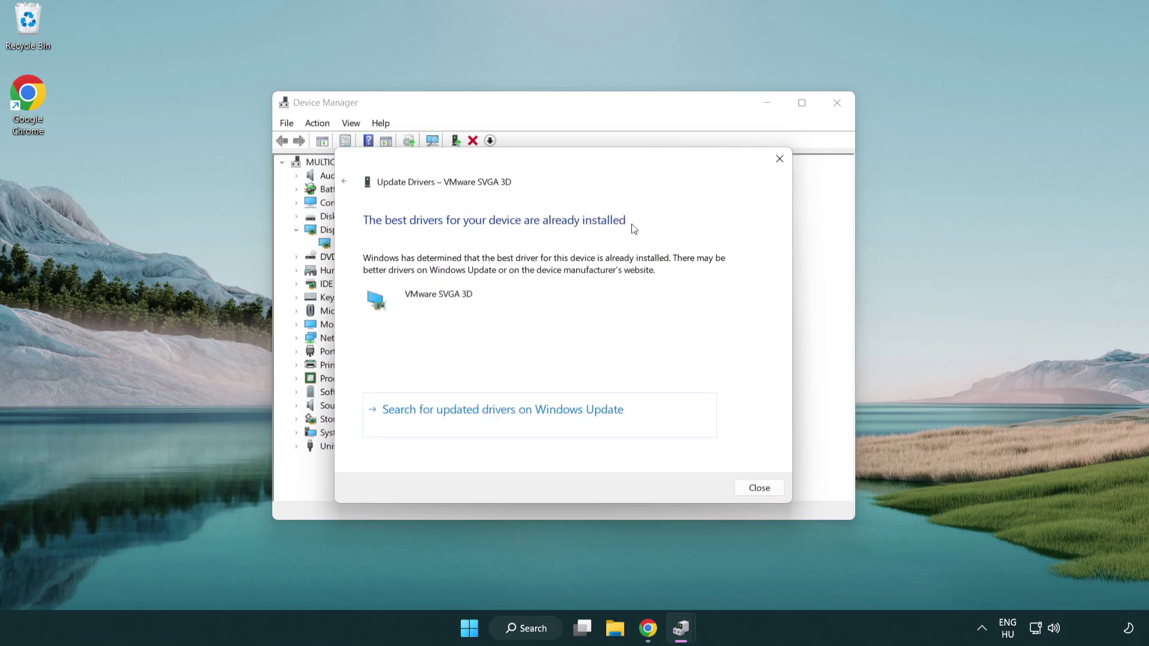
click(754, 488)
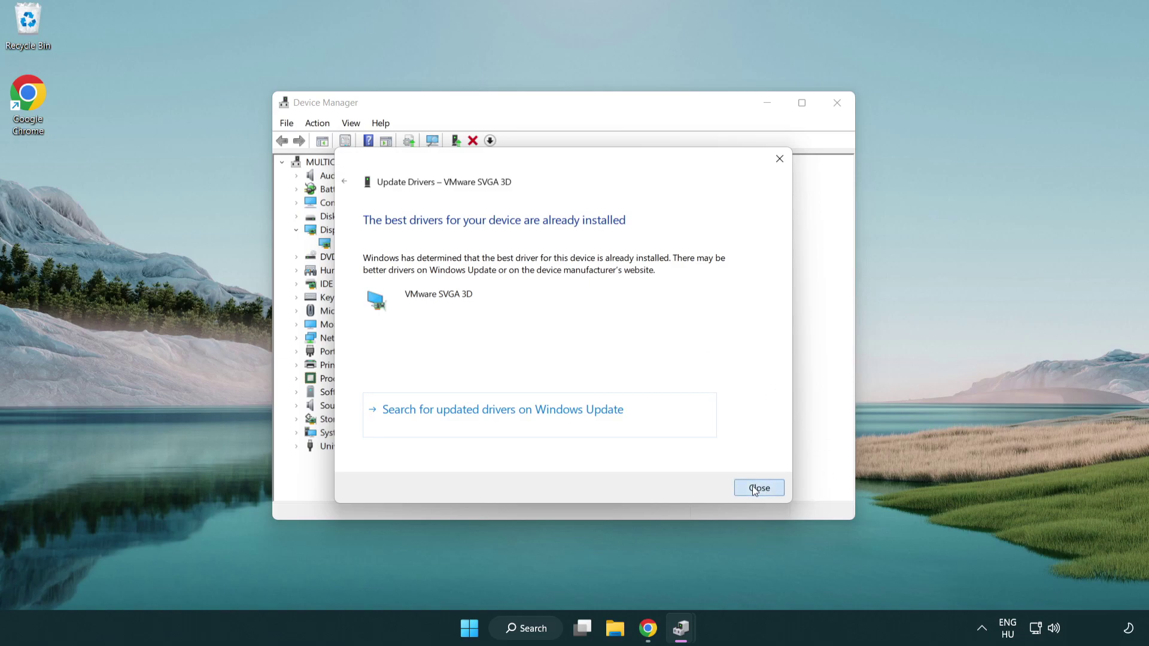
Close Device Manager and open Game Mode settings via a 'game mode' search
click(835, 106)
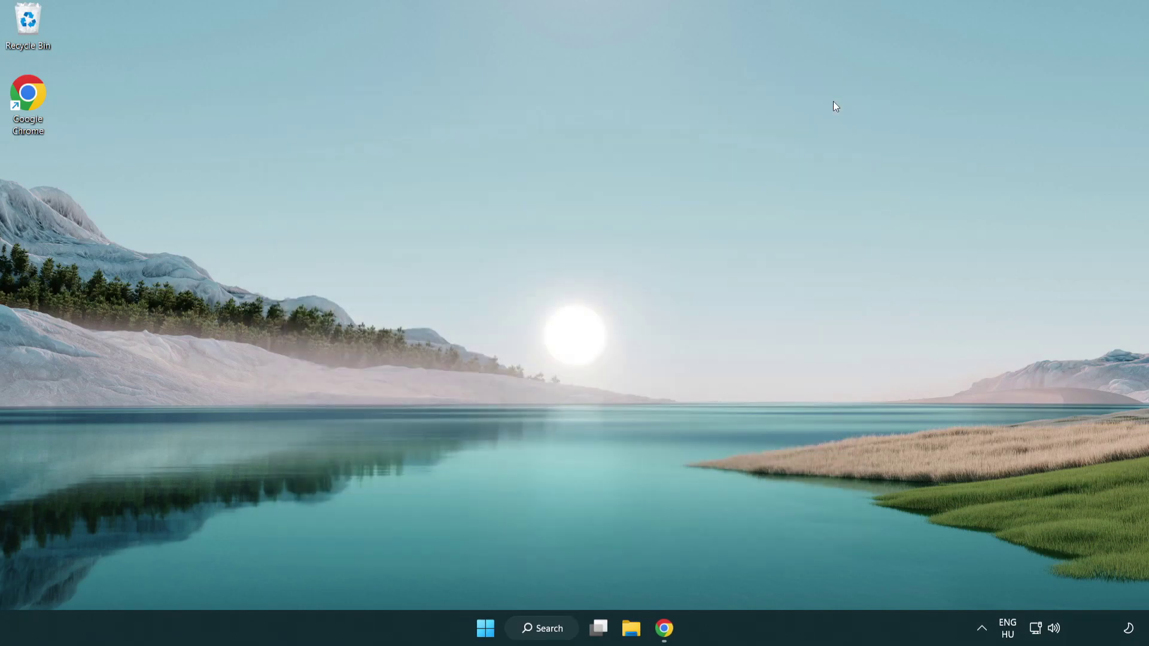
click(548, 634)
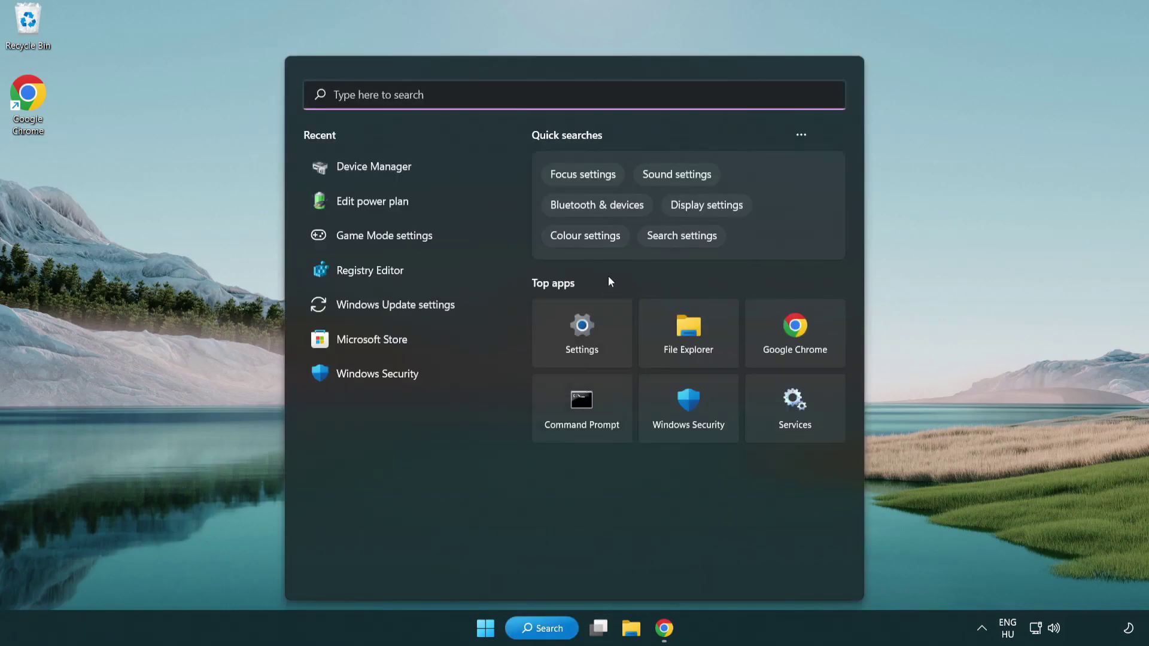
text(gam)
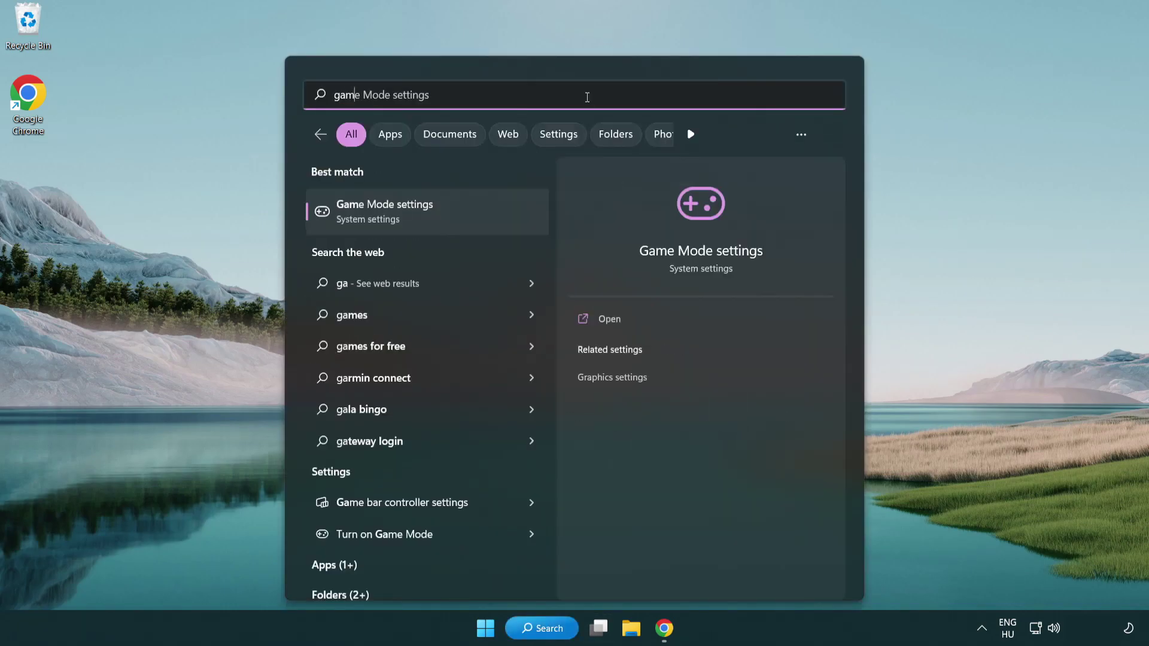
text(e mode)
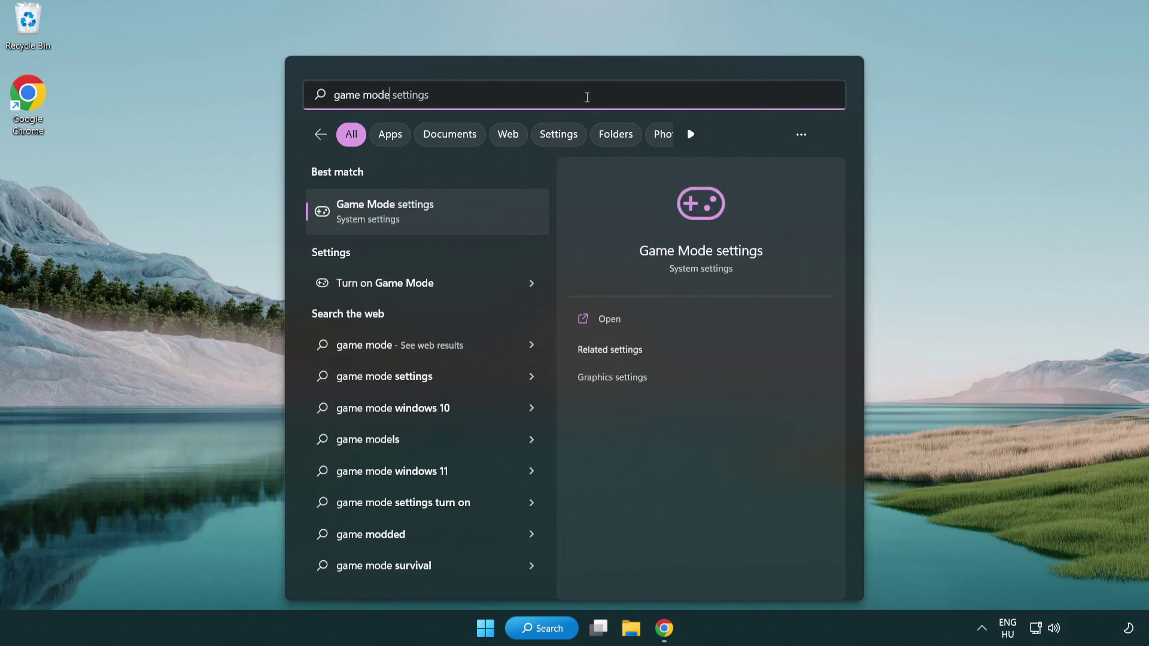
click(432, 215)
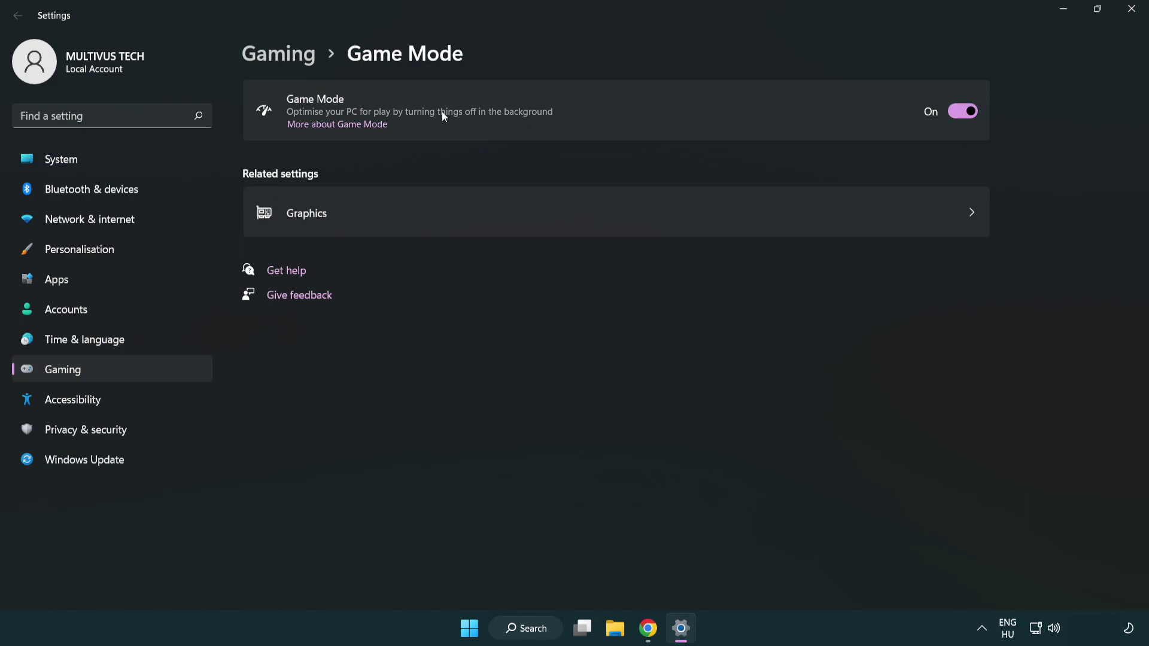
Move from Game Mode to the Xbox Game Bar page to confirm the controller button is off
click(298, 62)
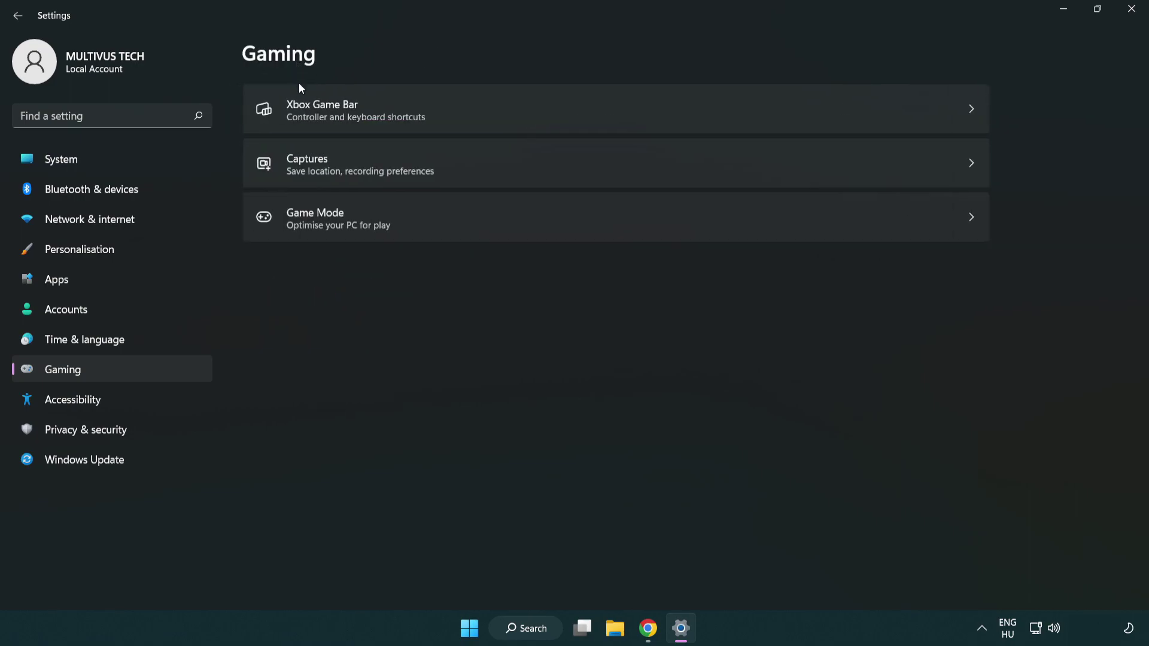
click(509, 112)
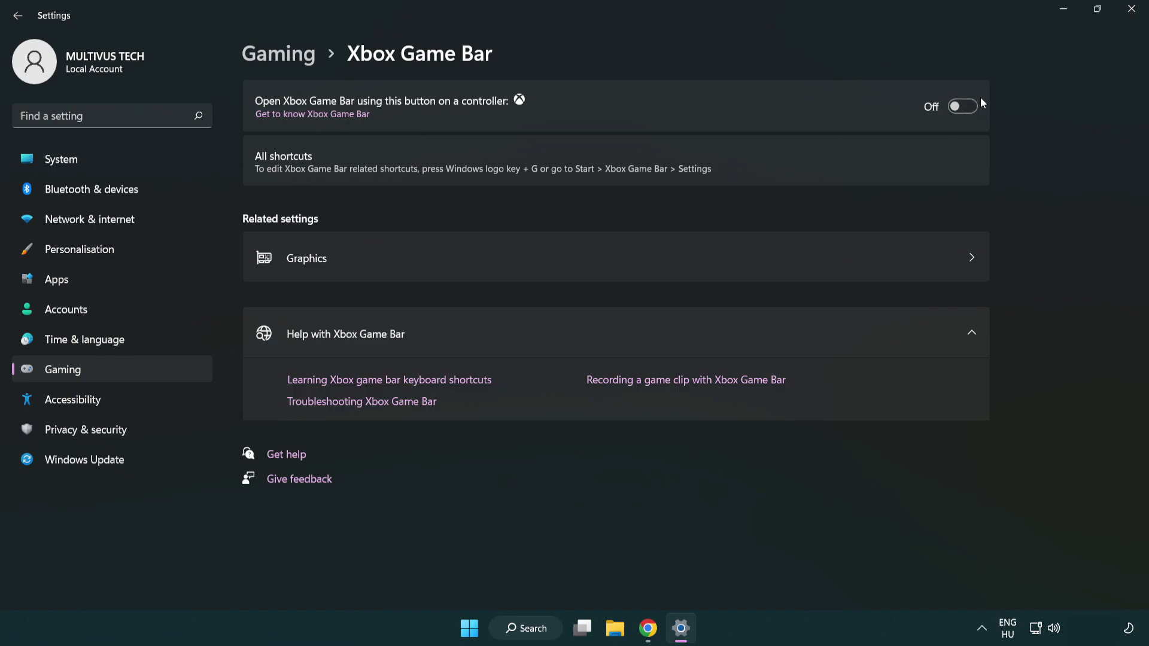
Close Settings and end the Google Chrome (8) process in Task Manager
click(1132, 17)
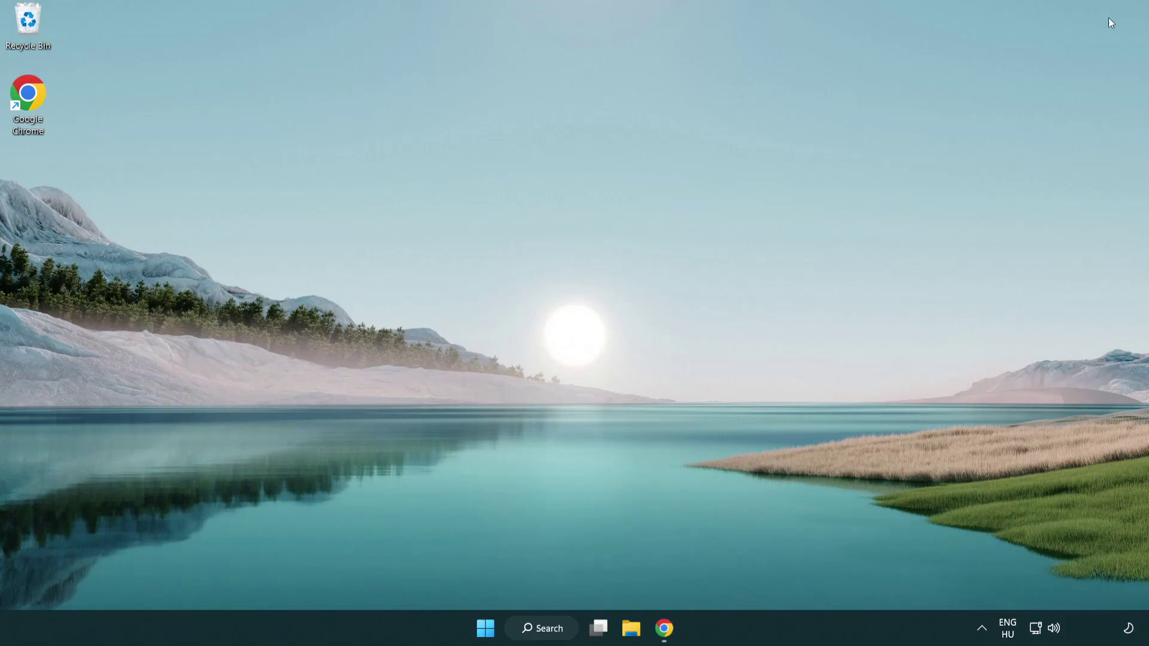
right_click(486, 629)
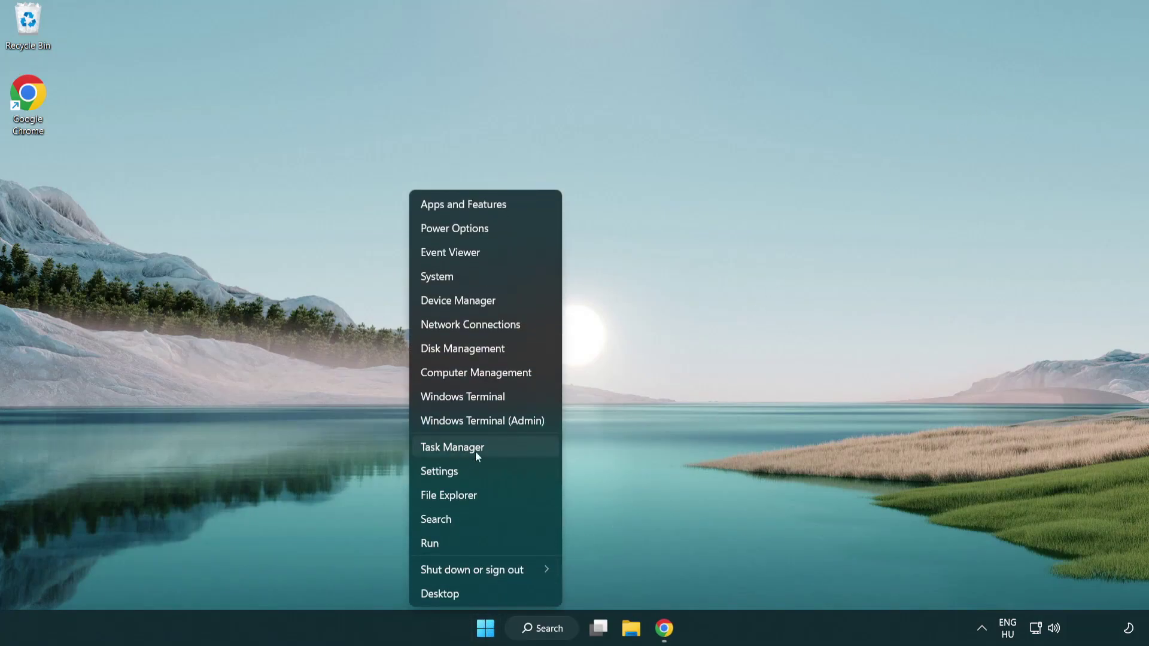
click(504, 448)
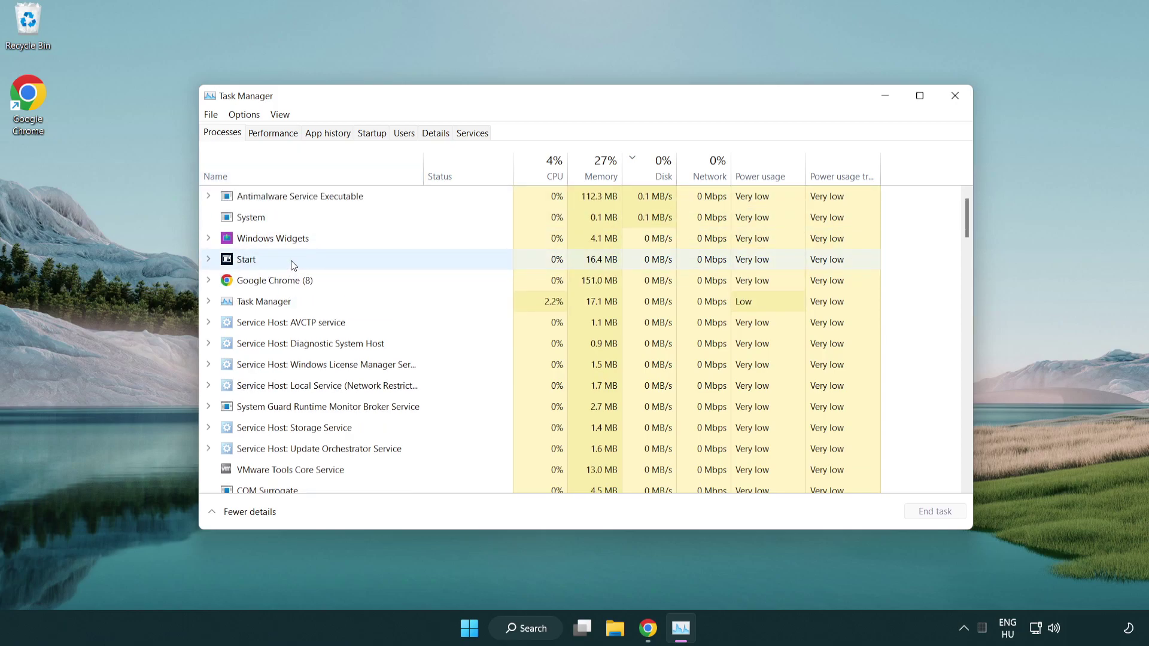
click(294, 282)
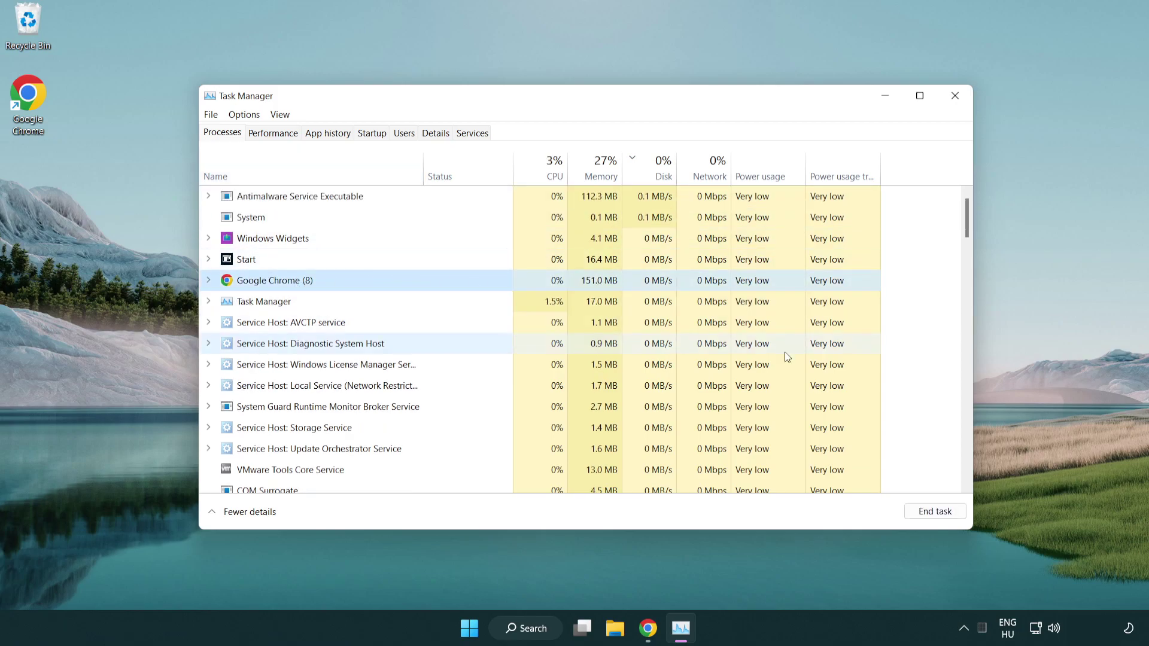
click(941, 518)
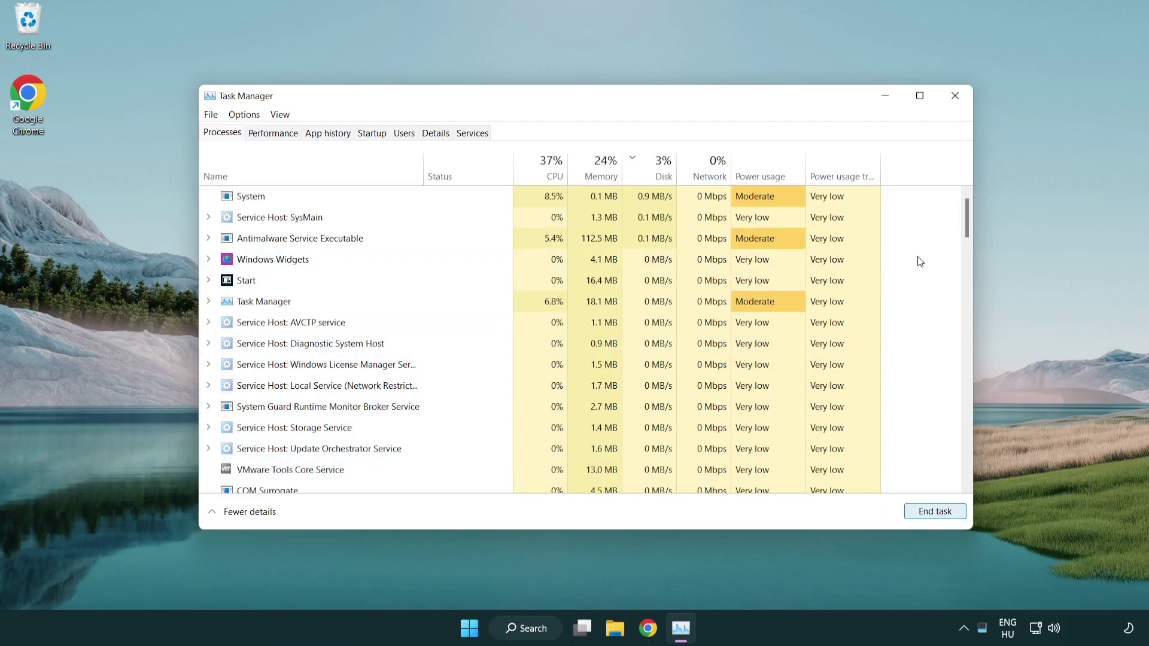
drag(970, 231, 961, 205)
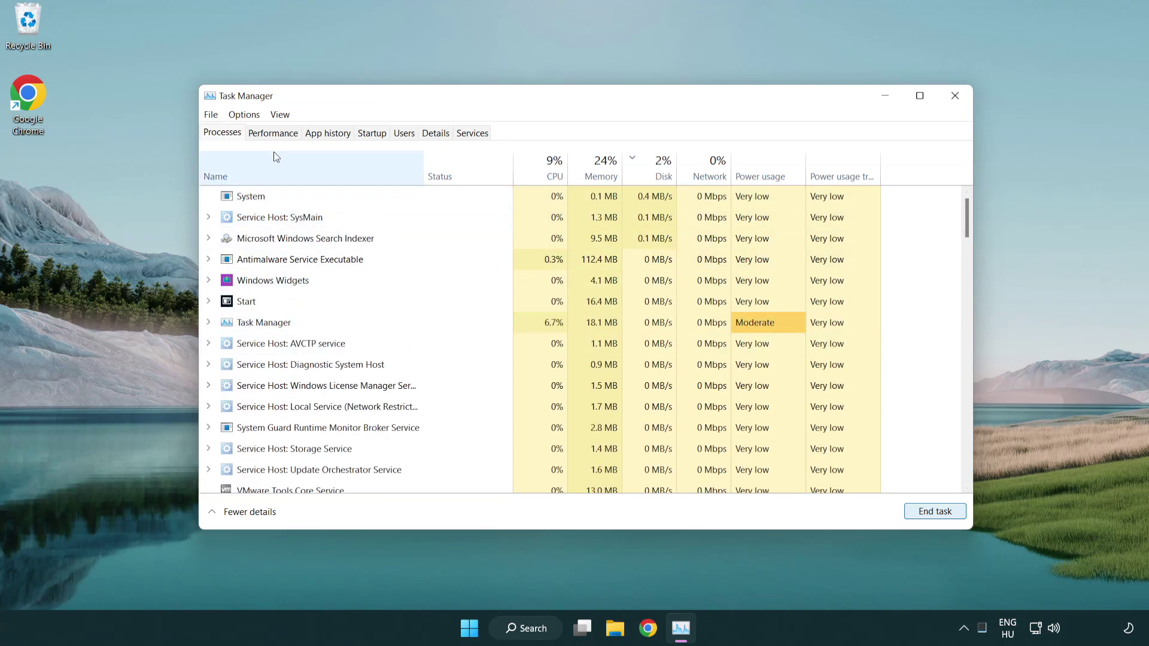
Disable Cortana, Phone Link and Terminal on the Startup tab
click(378, 134)
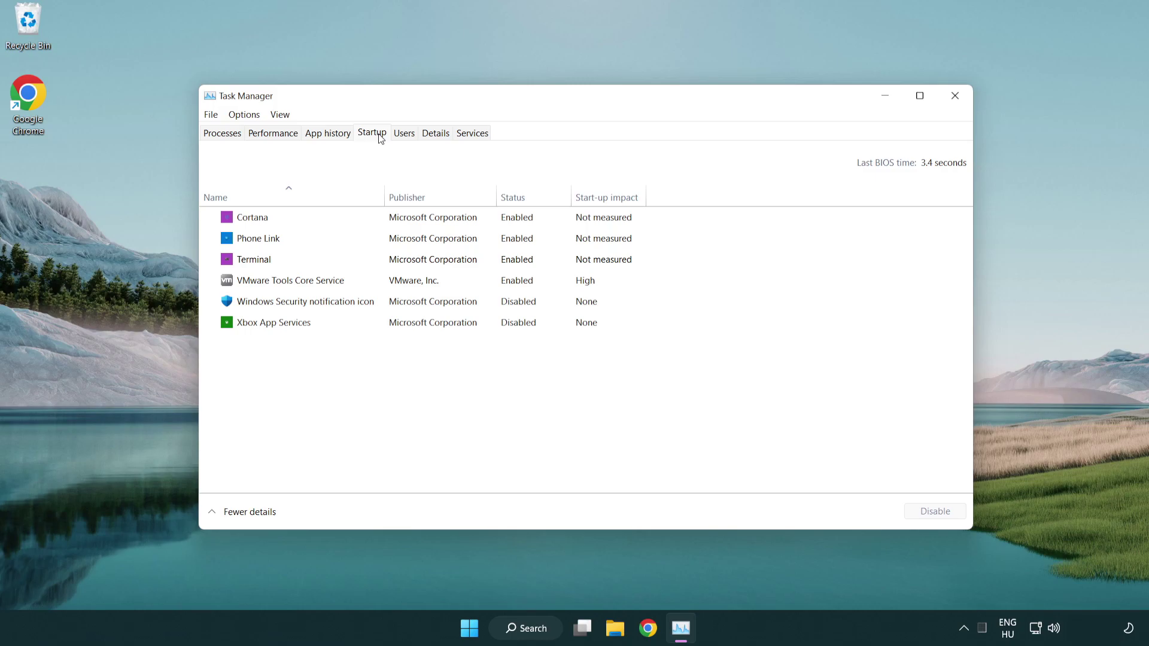
click(410, 221)
click(939, 511)
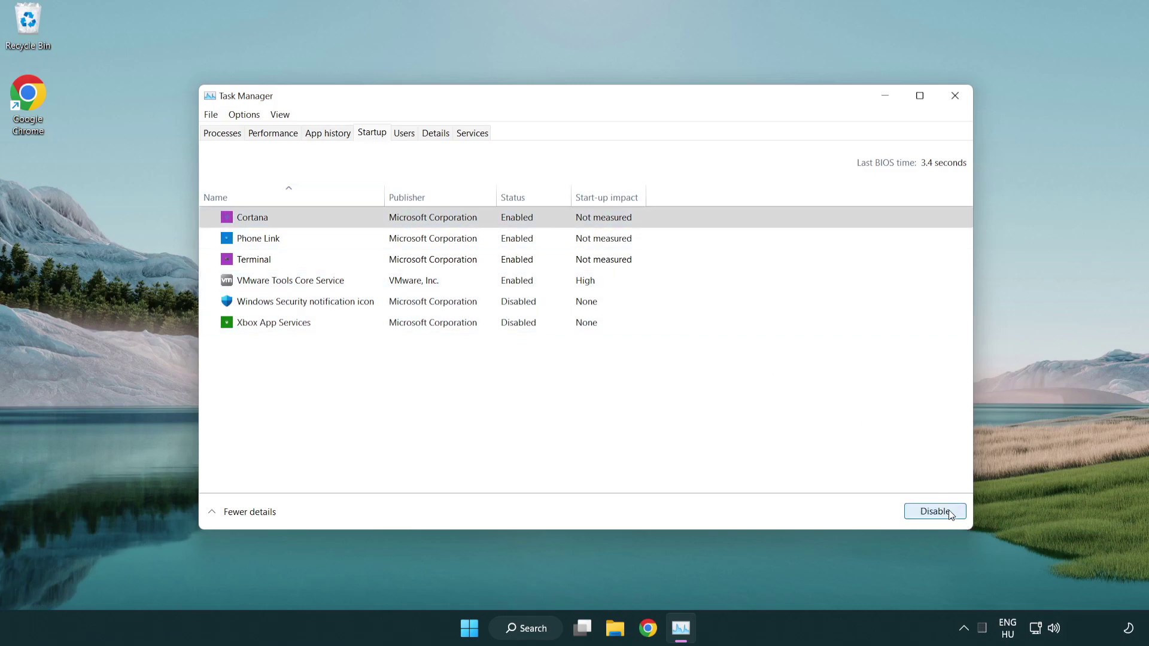
click(456, 239)
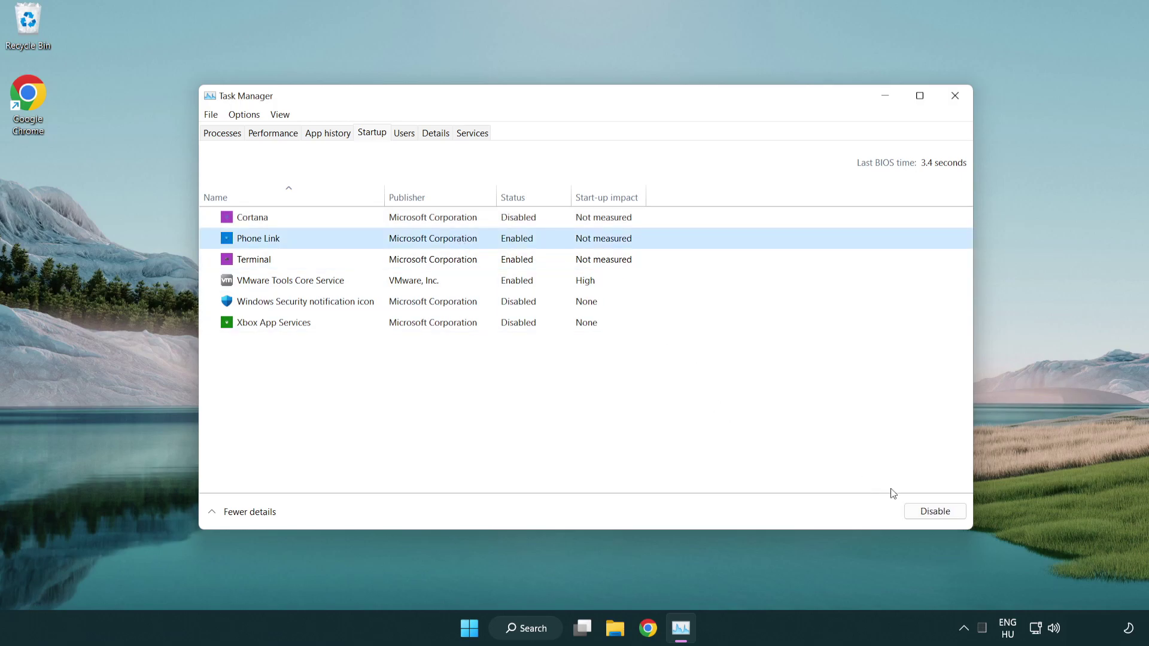
click(933, 512)
click(390, 264)
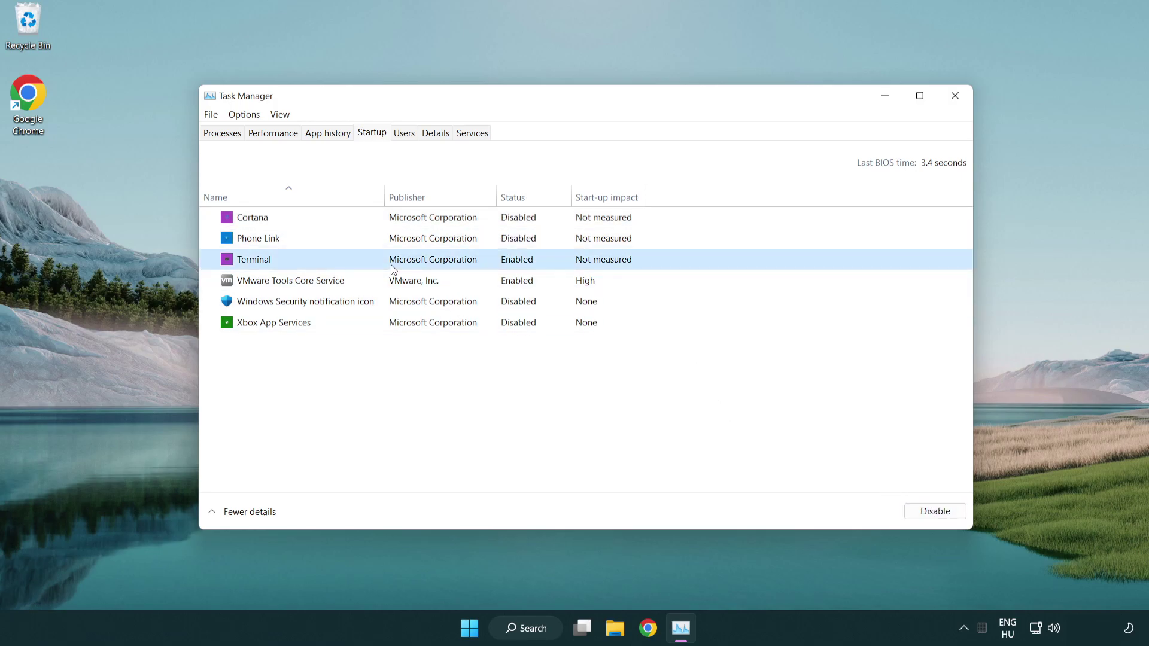
click(957, 516)
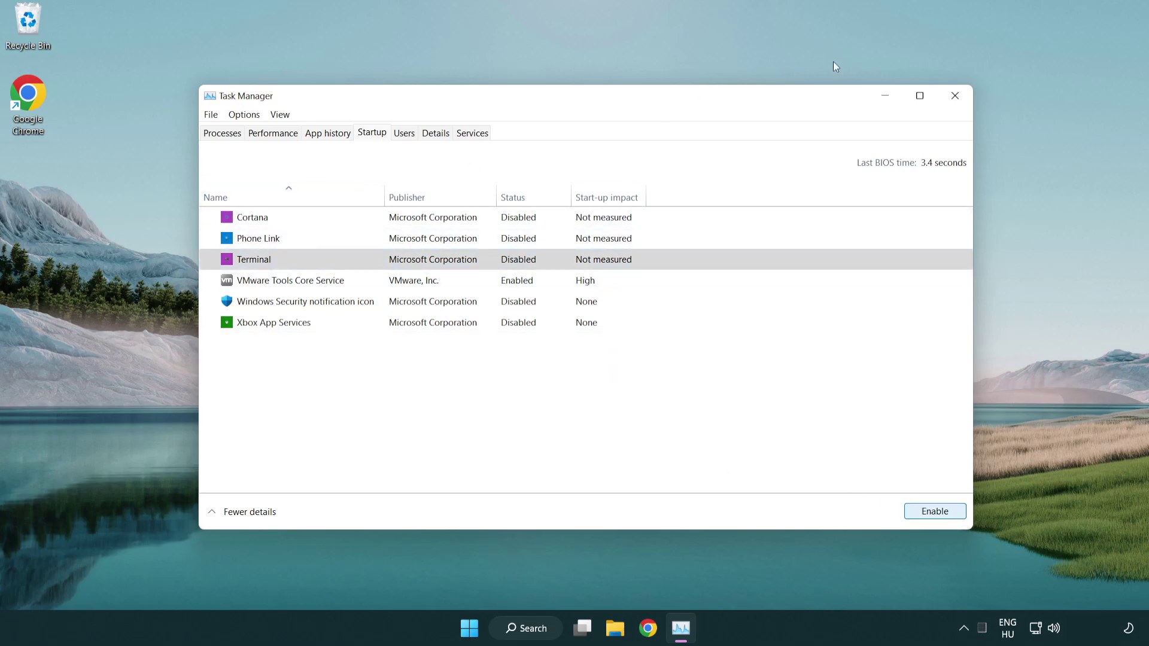
Close Task Manager and search Windows for 'update'
click(957, 99)
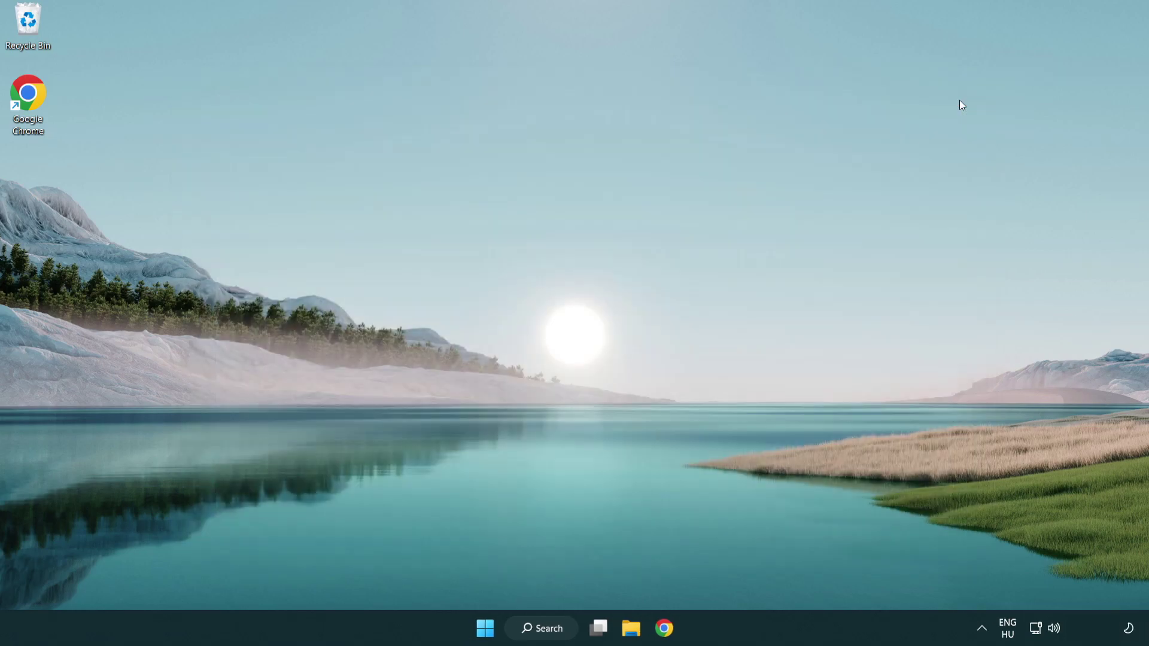
click(541, 628)
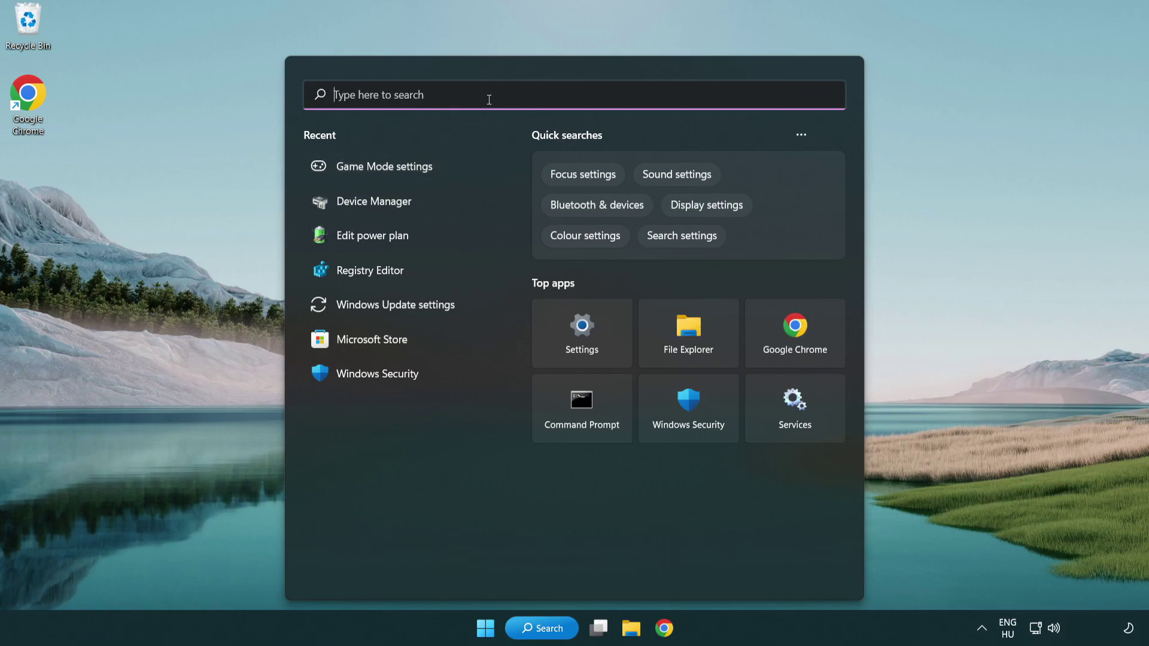
text(update)
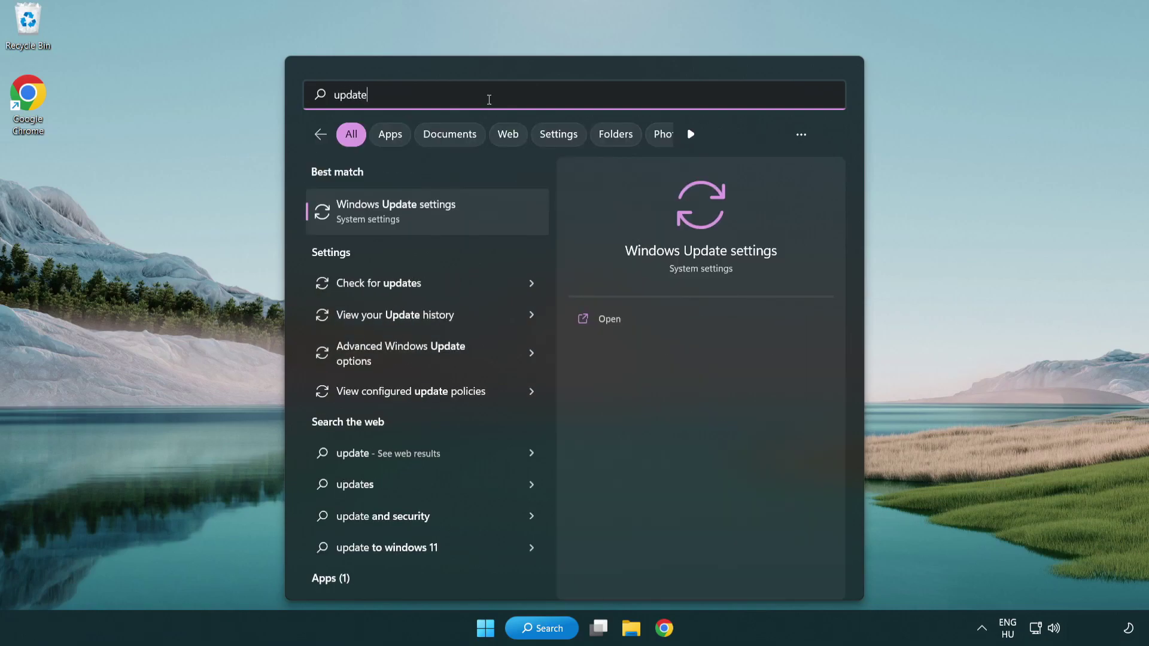
Check Windows Update until it reports 'You're up to date', then close Settings
click(445, 220)
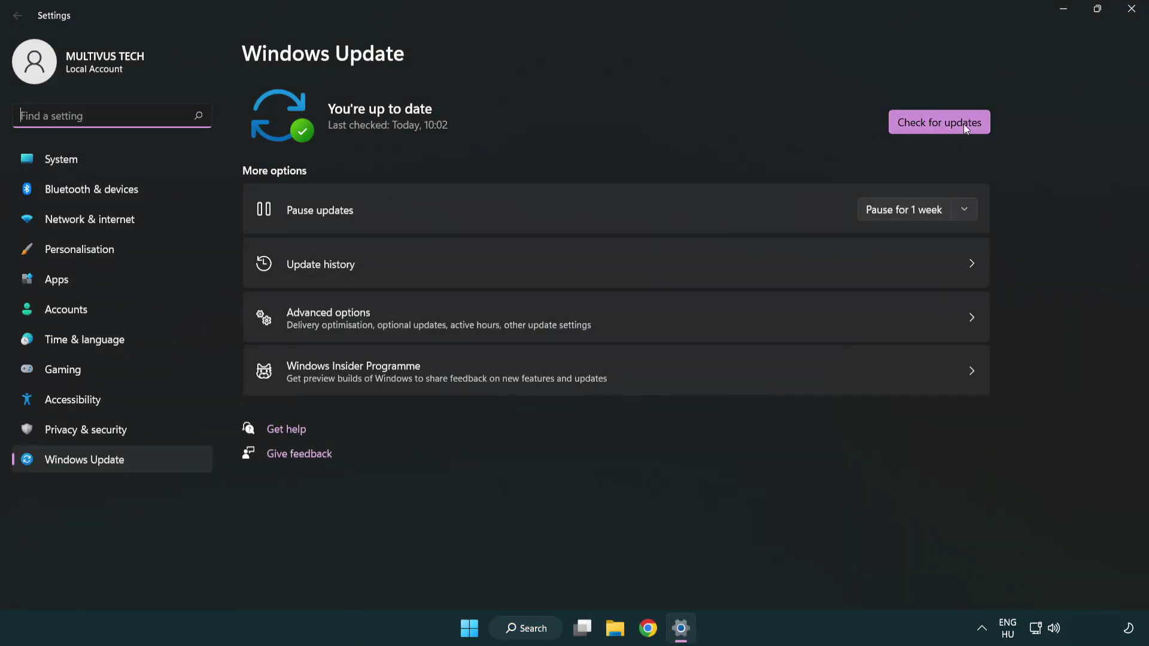
click(946, 123)
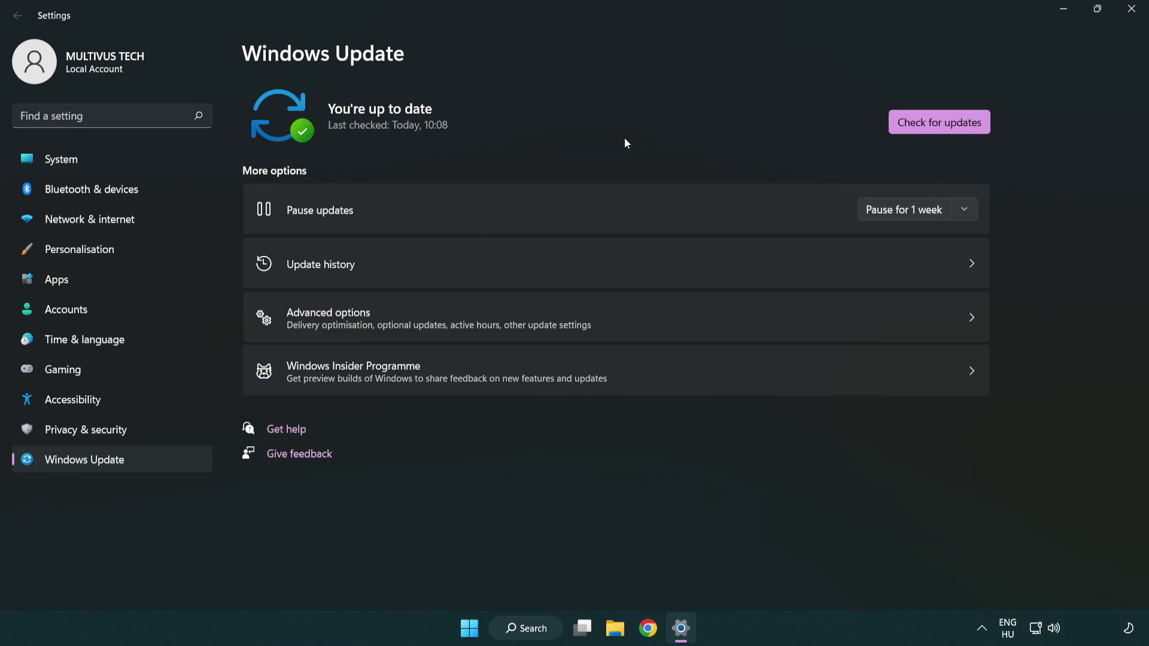
click(1132, 10)
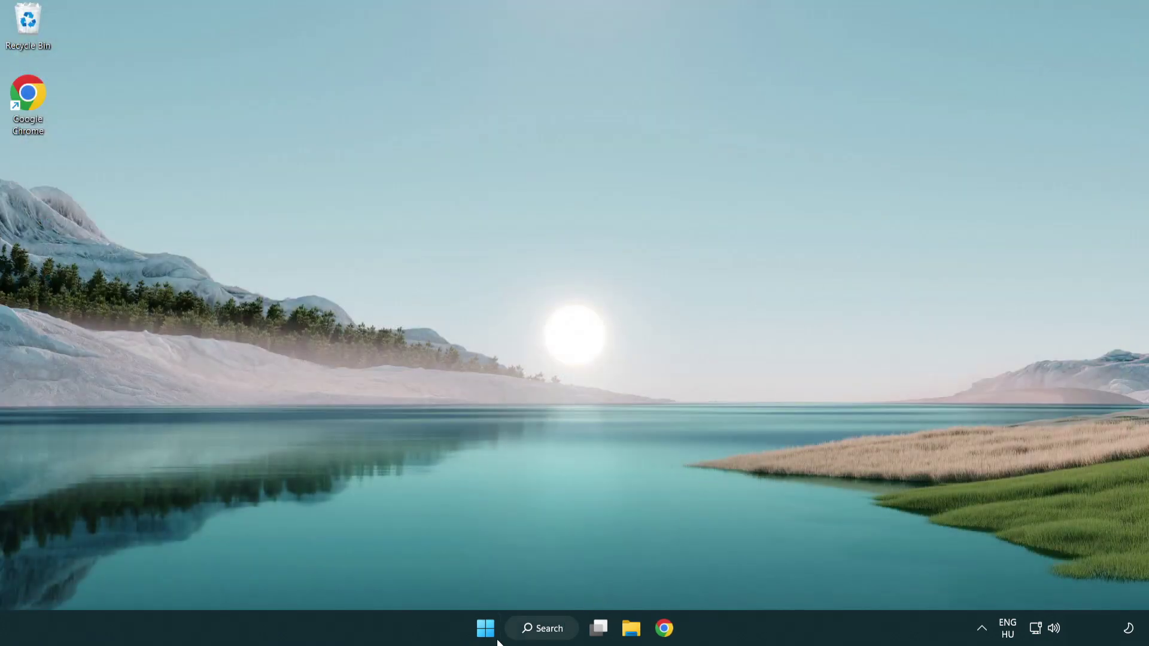
Search Windows for 'regedit' and launch the Registry Editor best match
click(540, 633)
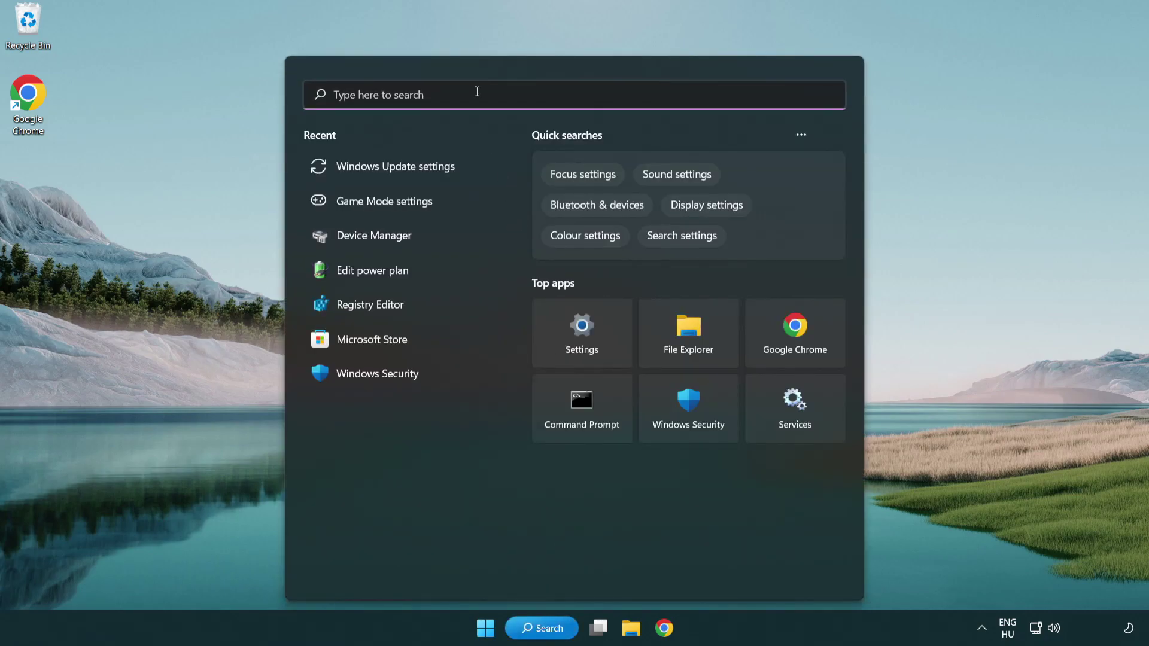
text(regedit)
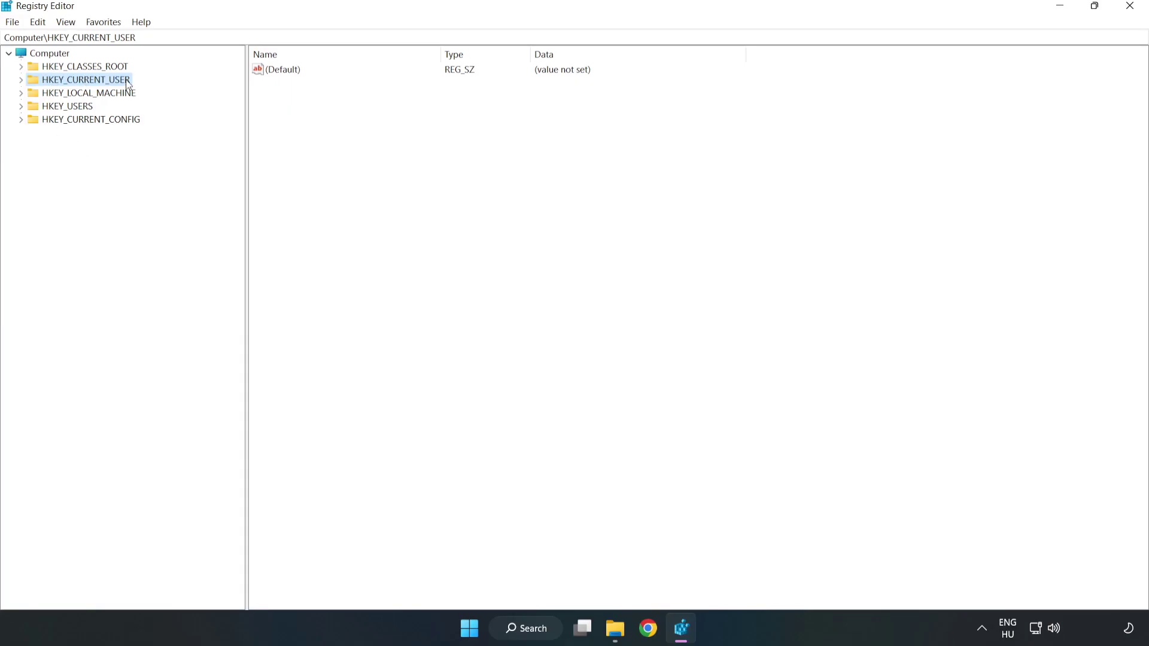
Navigate to the HKEY_CURRENT_USER\System\GameConfigStore key
click(21, 80)
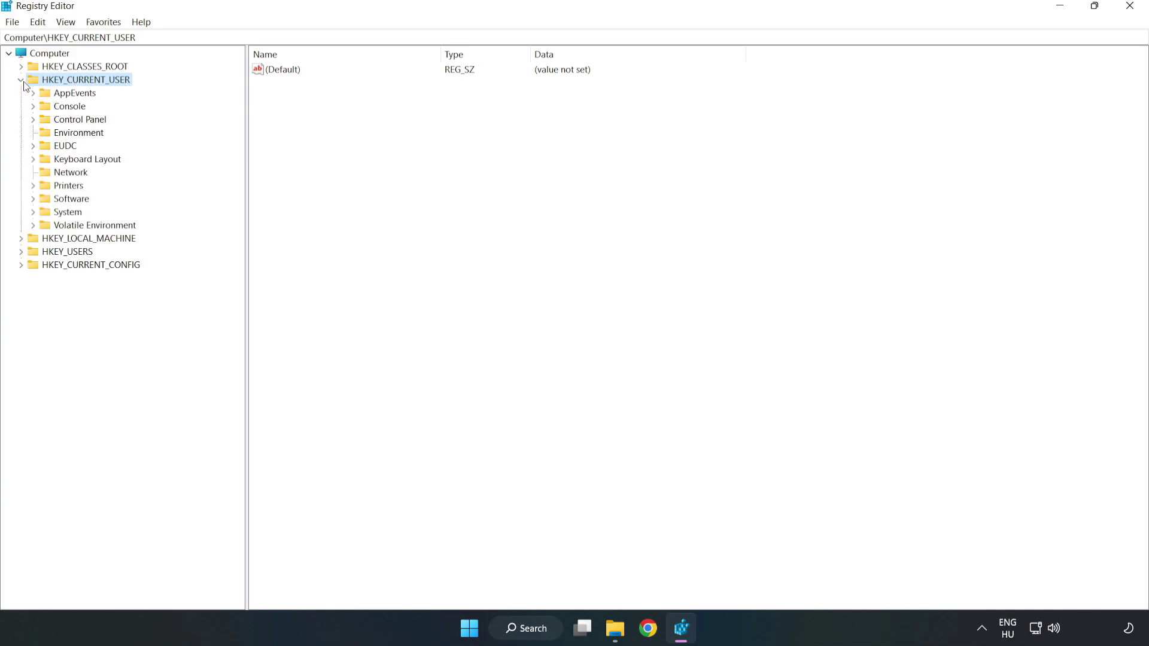
click(33, 212)
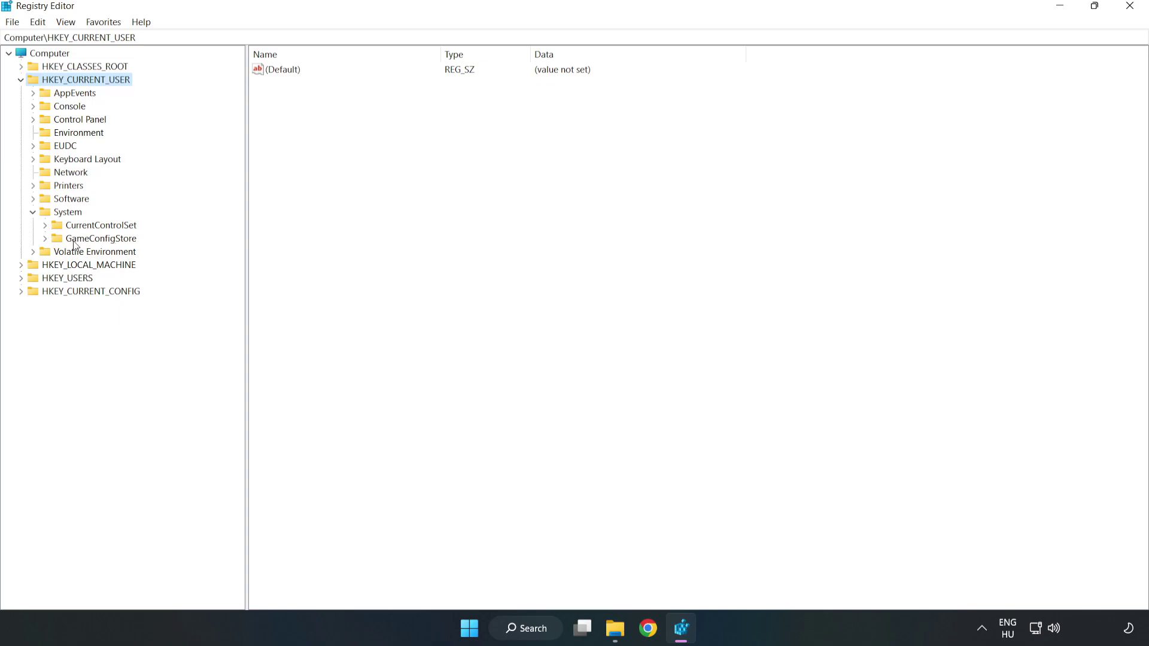
click(96, 242)
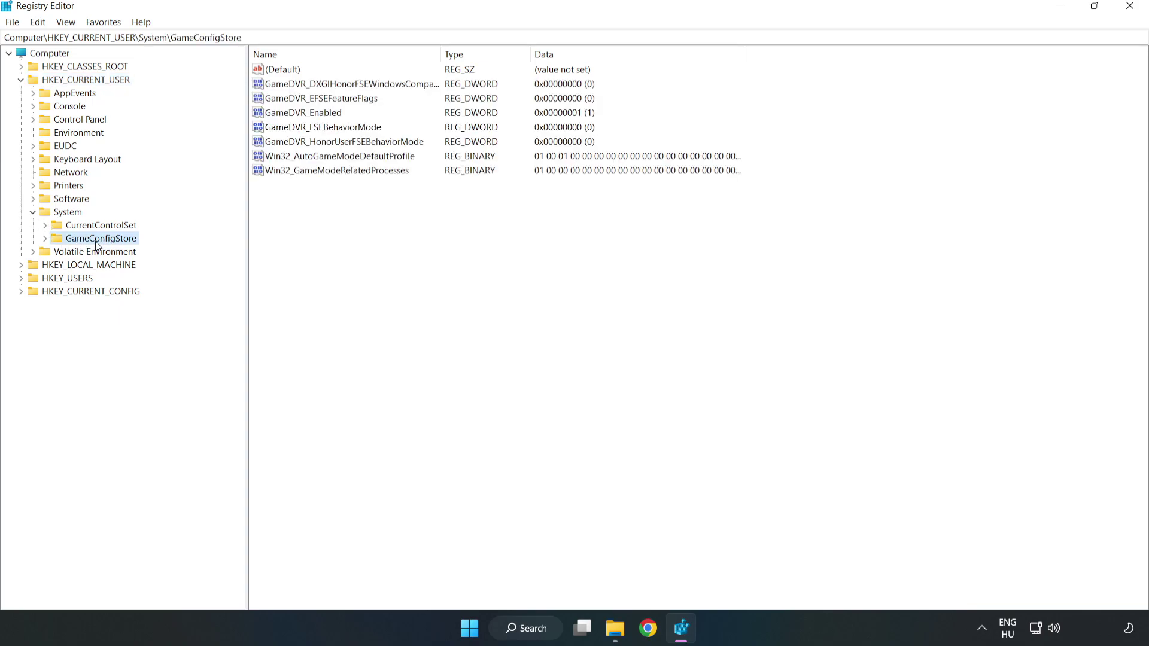
Change GameDVR_Enabled's value data from 1 to 0, then collapse HKEY_CURRENT_USER
click(279, 118)
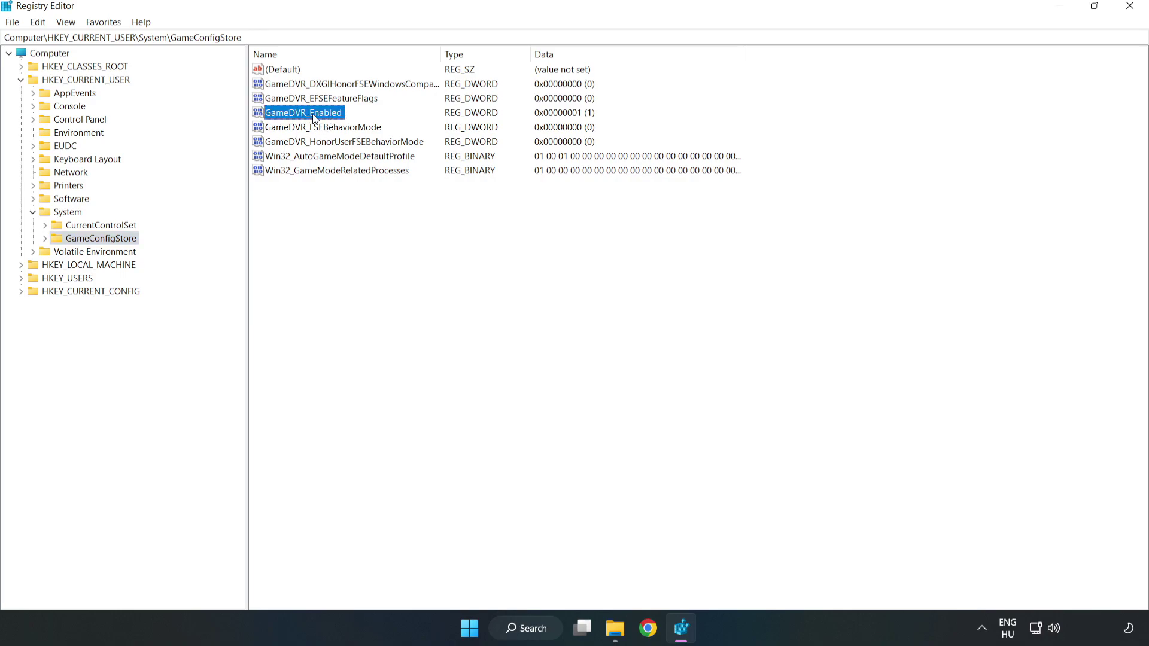
right_click(313, 119)
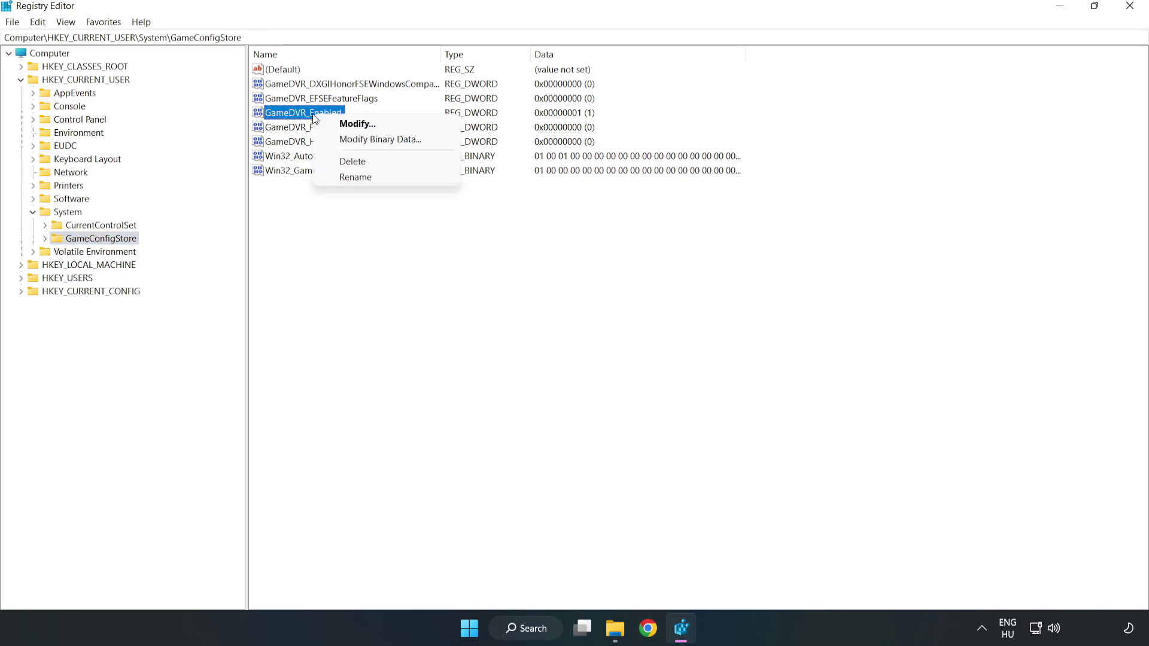
click(366, 125)
drag(293, 112, 644, 245)
click(479, 314)
drag(479, 314, 397, 297)
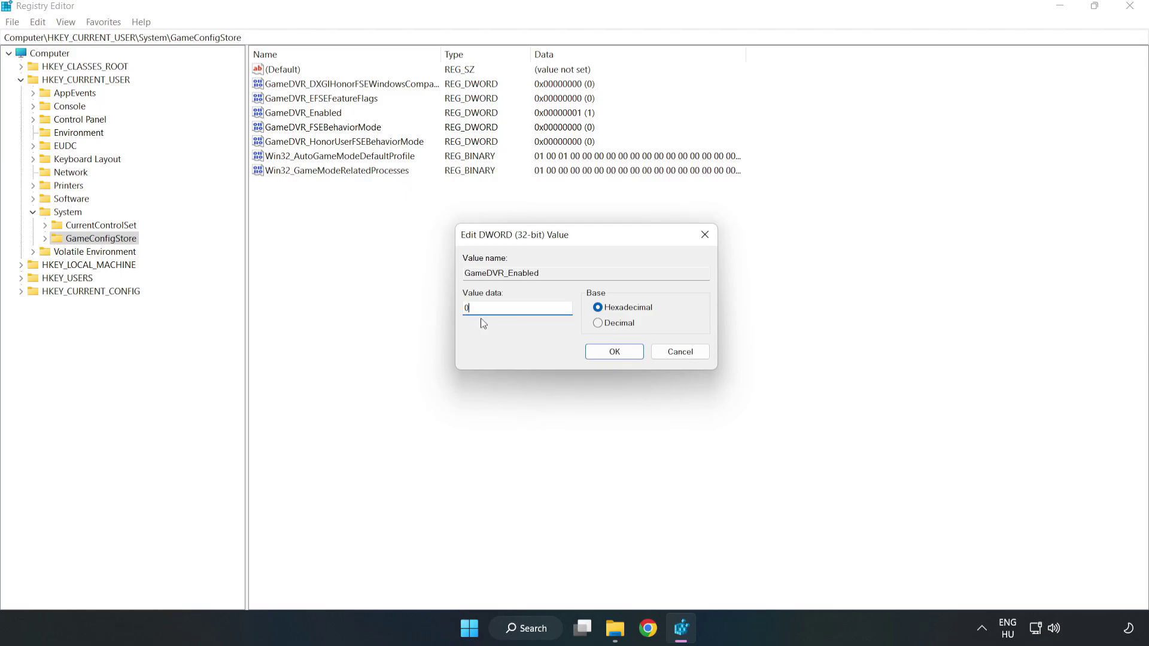
text(0)
click(615, 353)
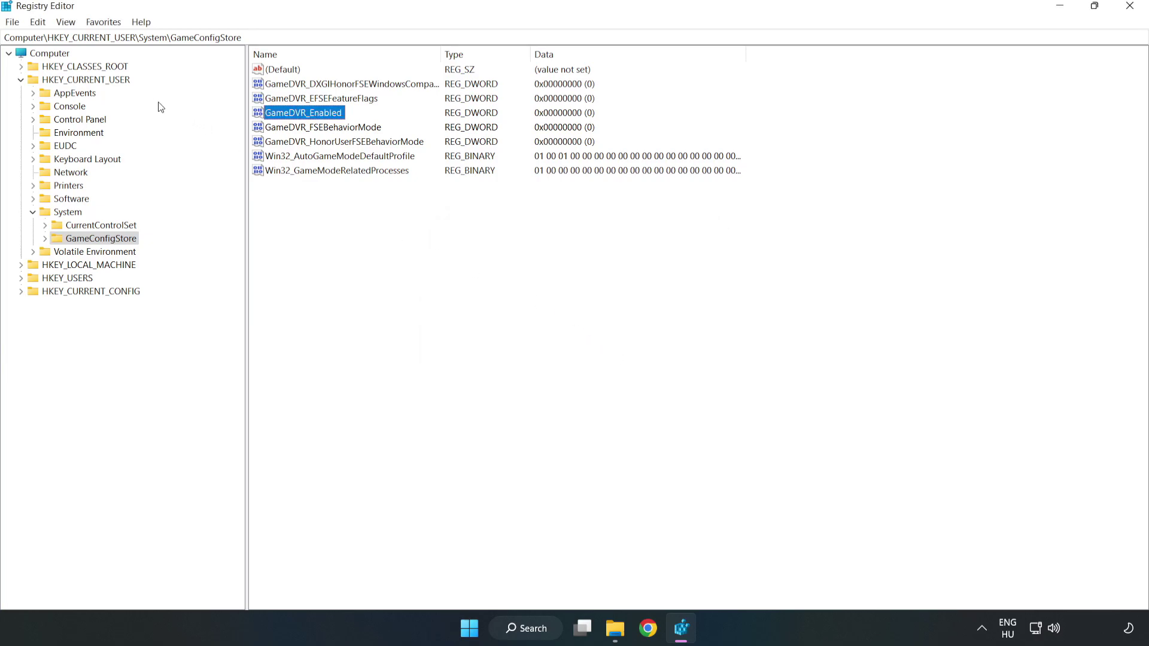
click(22, 82)
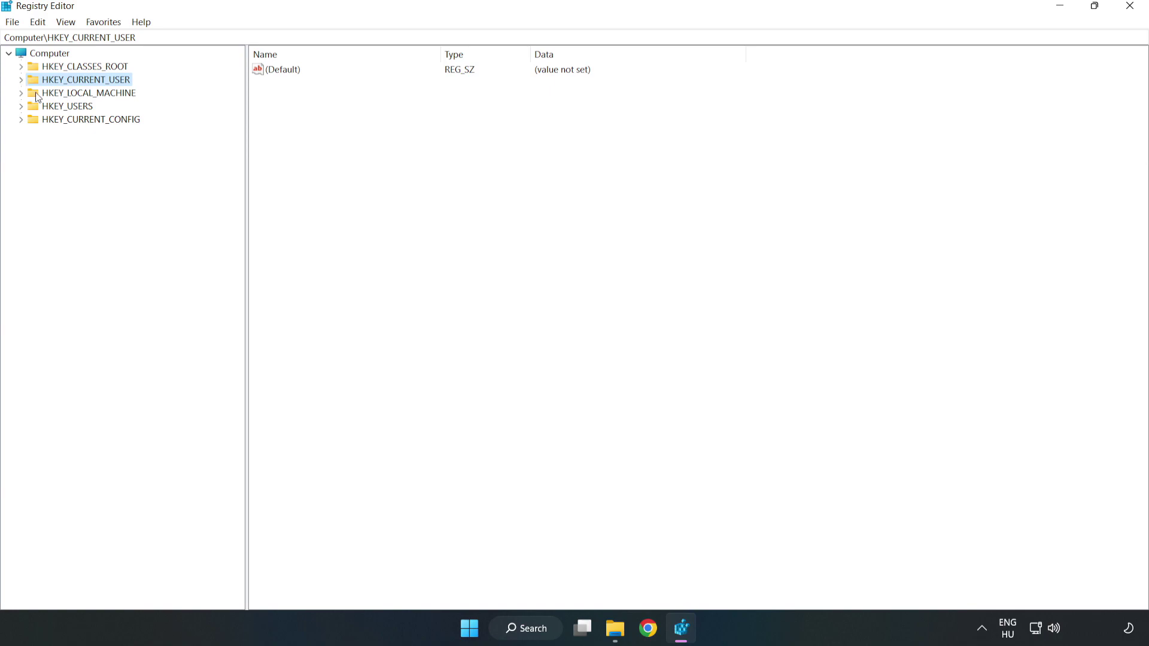
Drill through HKLM SOFTWARE > Microsoft > PolicyManager > default > ApplicationManagement to select AllowGameDVR
double_click(29, 94)
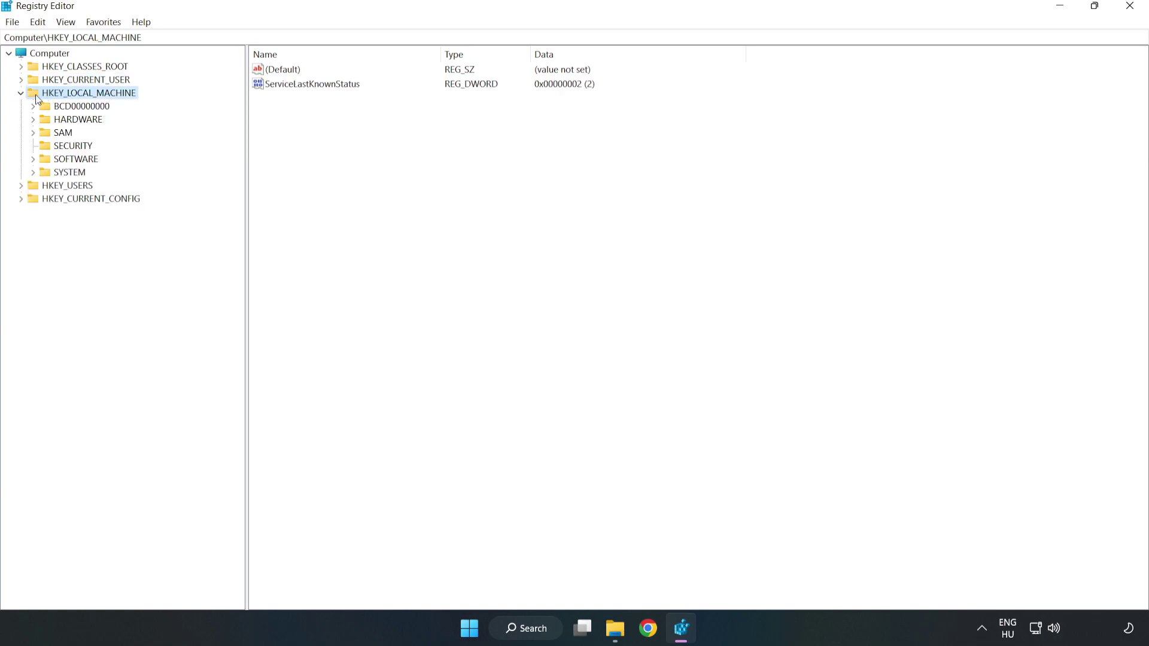
click(34, 159)
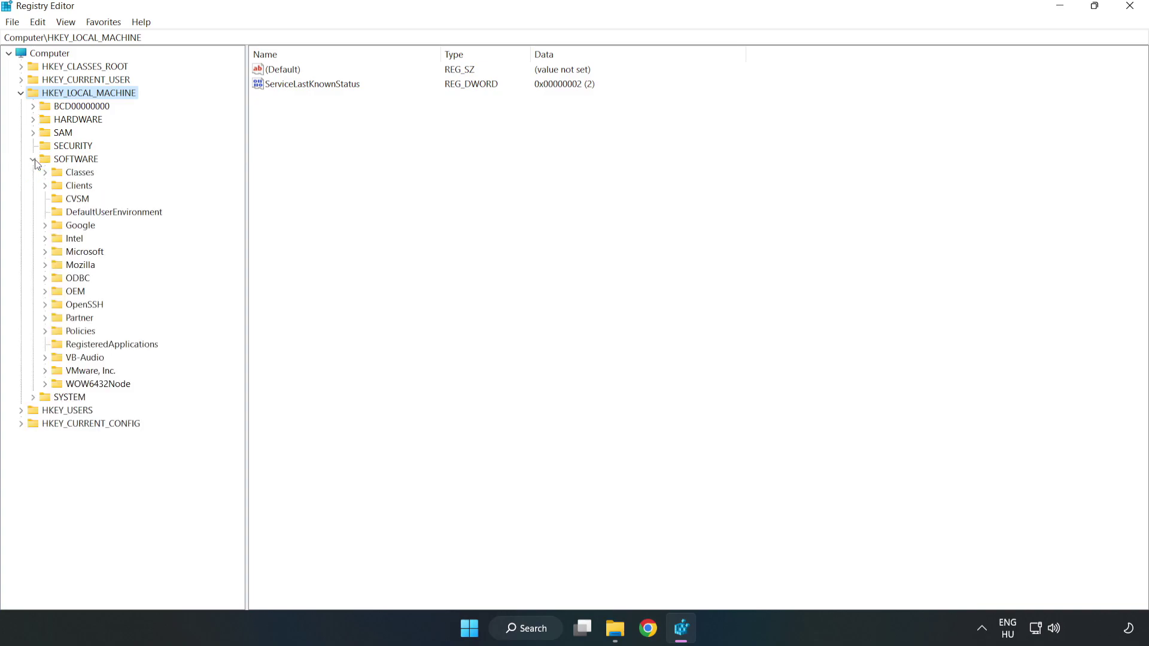
click(46, 253)
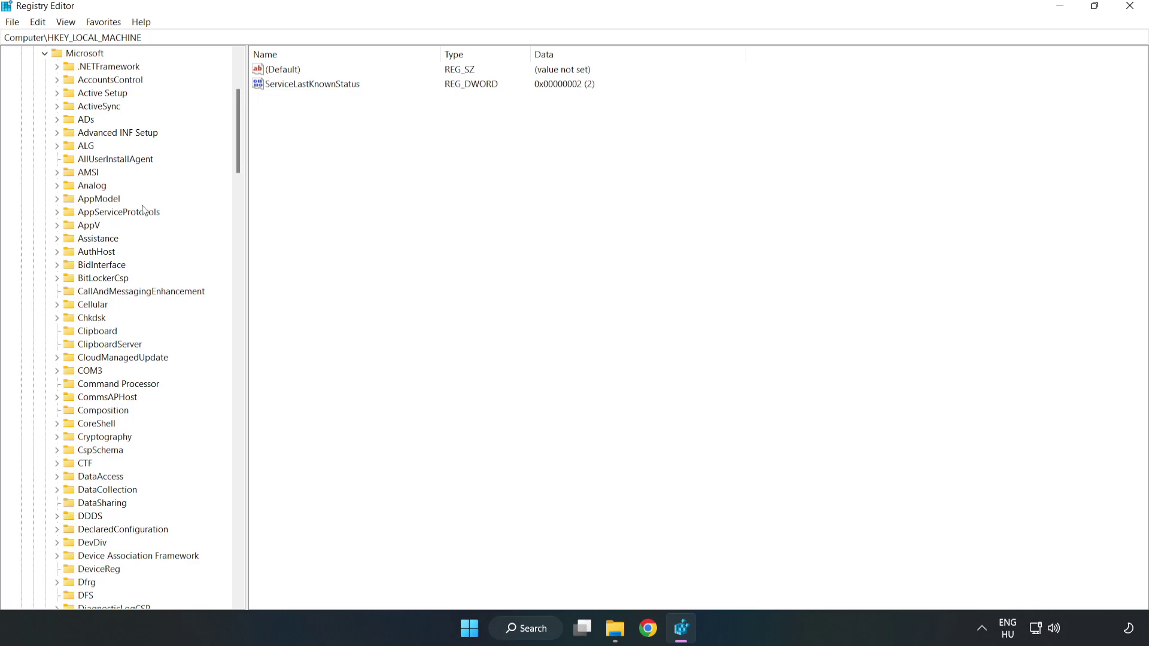
mouse_move(235, 153)
mouse_down()
mouse_move(259, 434)
mouse_move(256, 421)
mouse_up()
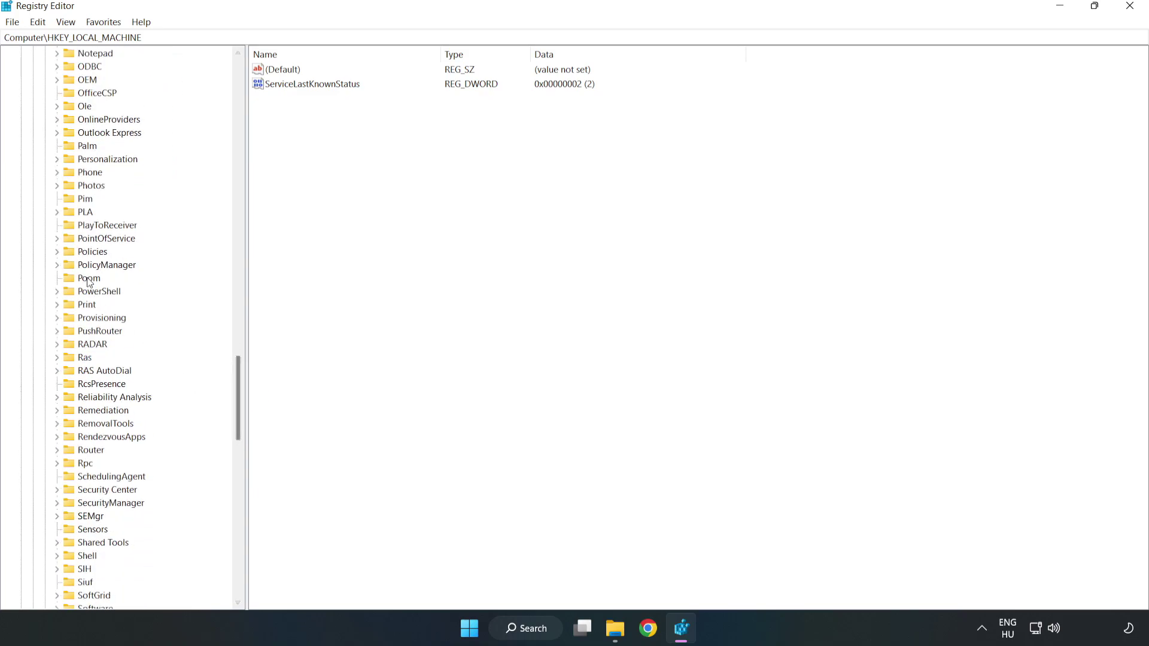
click(56, 265)
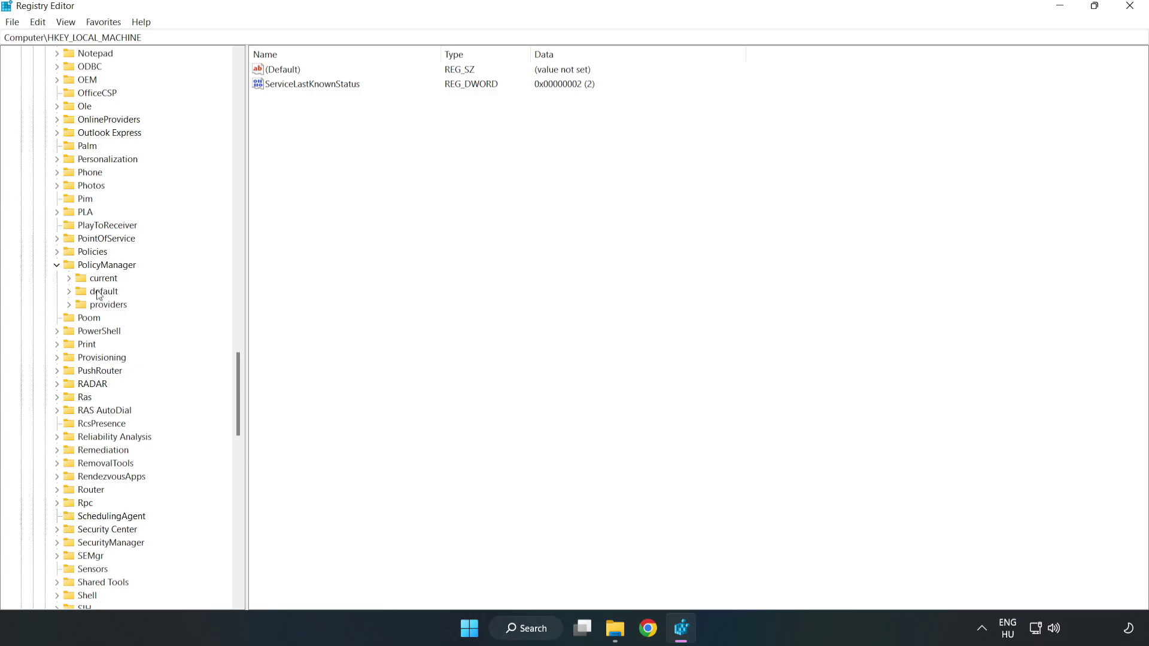
click(69, 292)
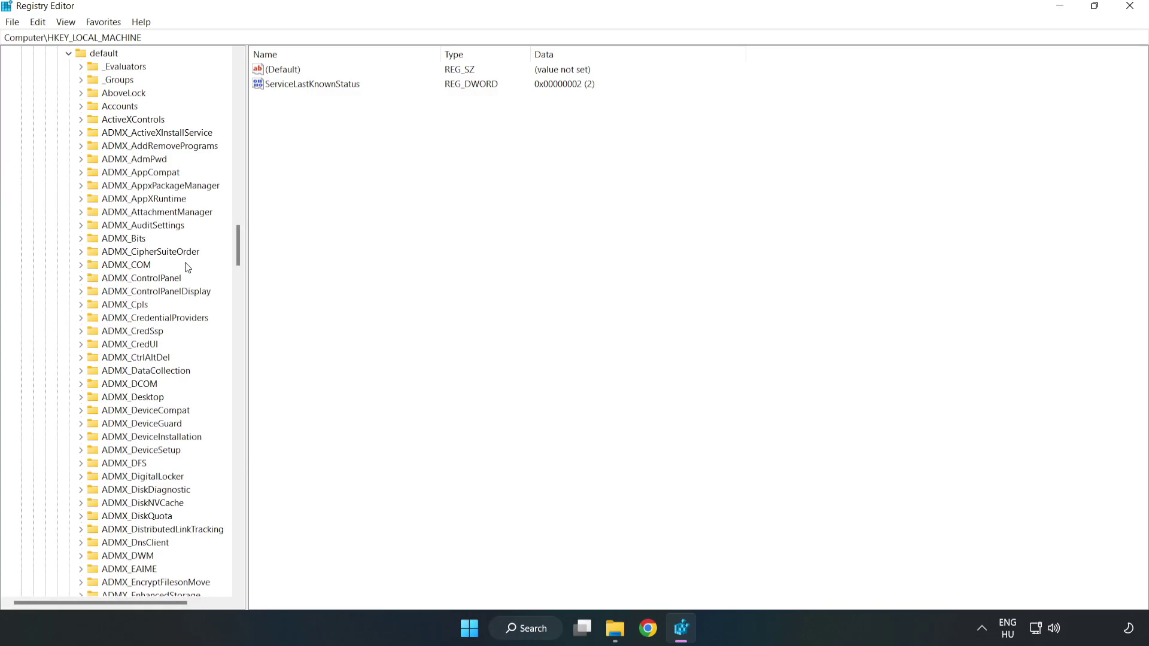
drag(238, 245, 234, 383)
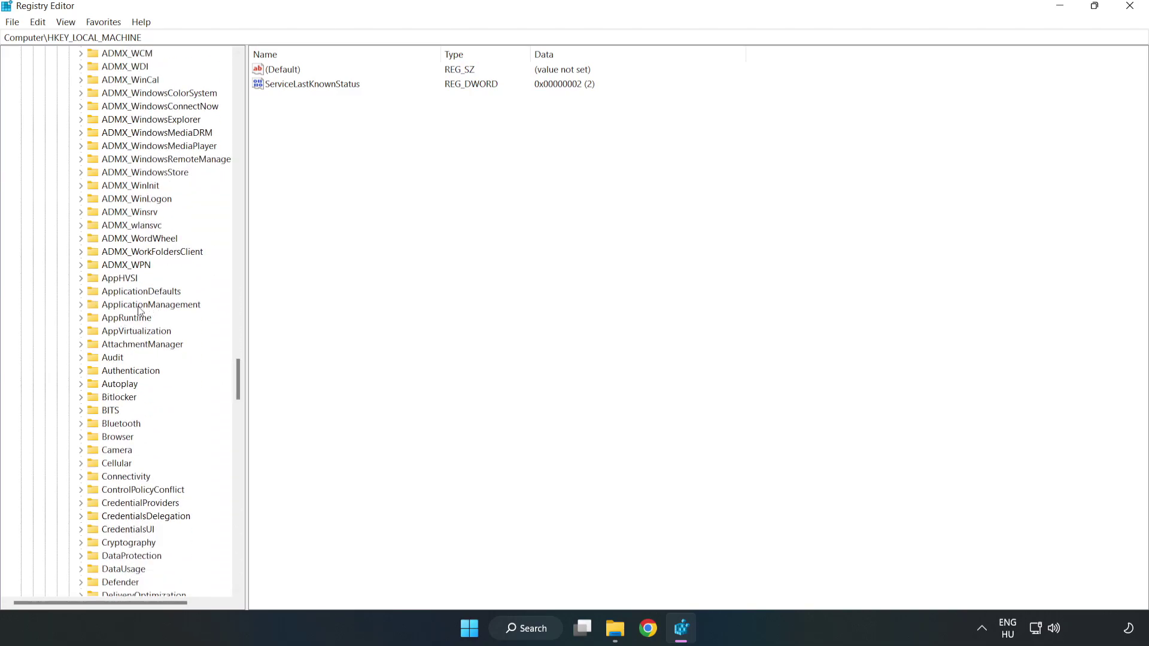
click(84, 304)
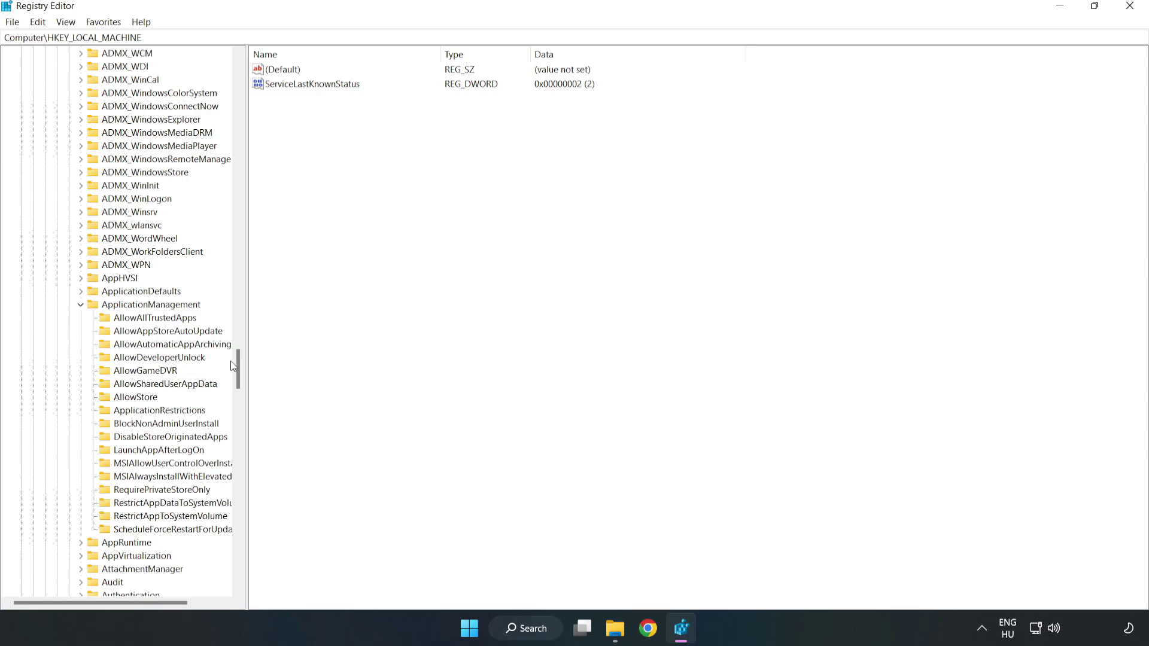
click(134, 372)
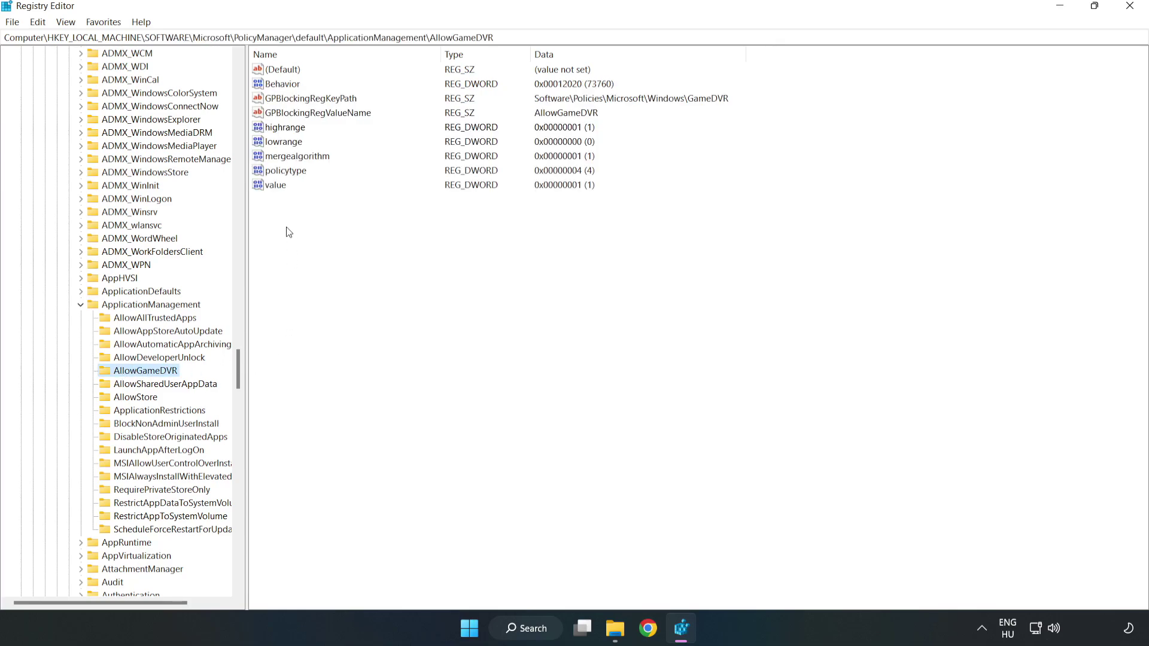
Change AllowGameDVR's 'value' entry from 1 to 0 and close Registry Editor
click(268, 186)
right_click(282, 192)
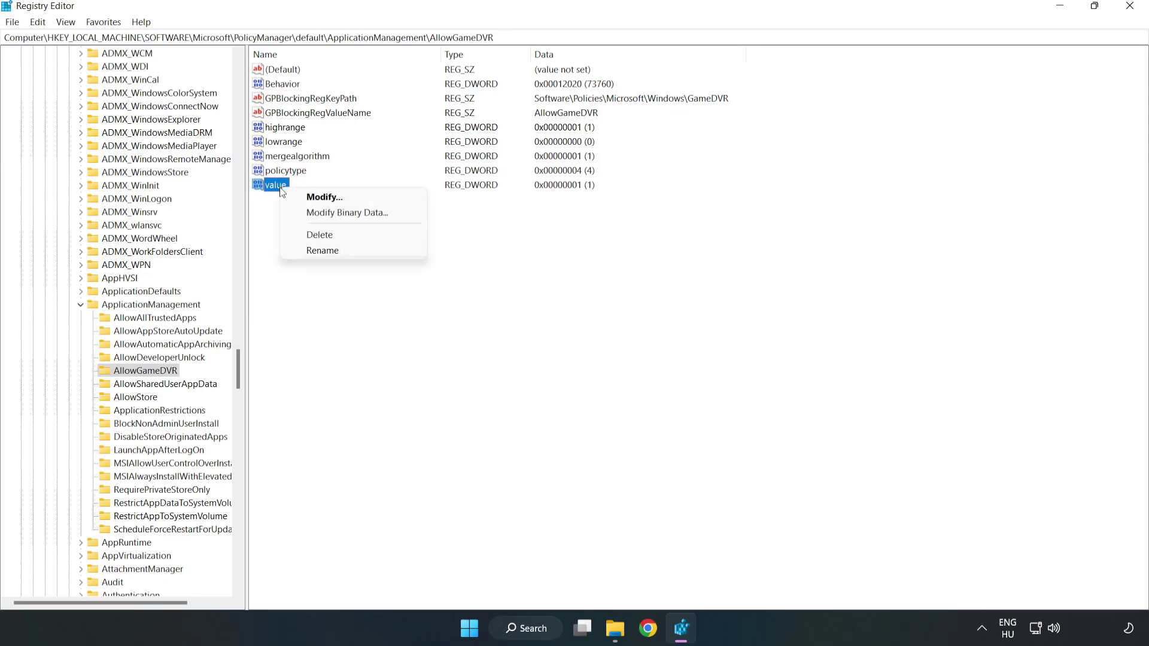
click(330, 202)
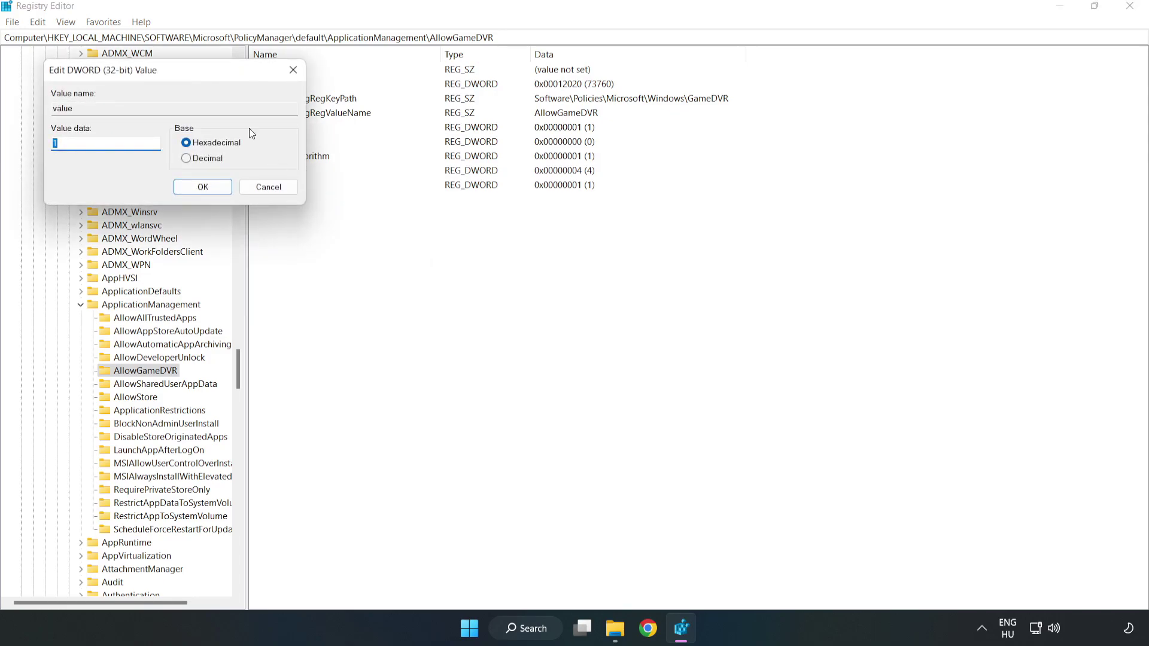
drag(206, 79, 570, 244)
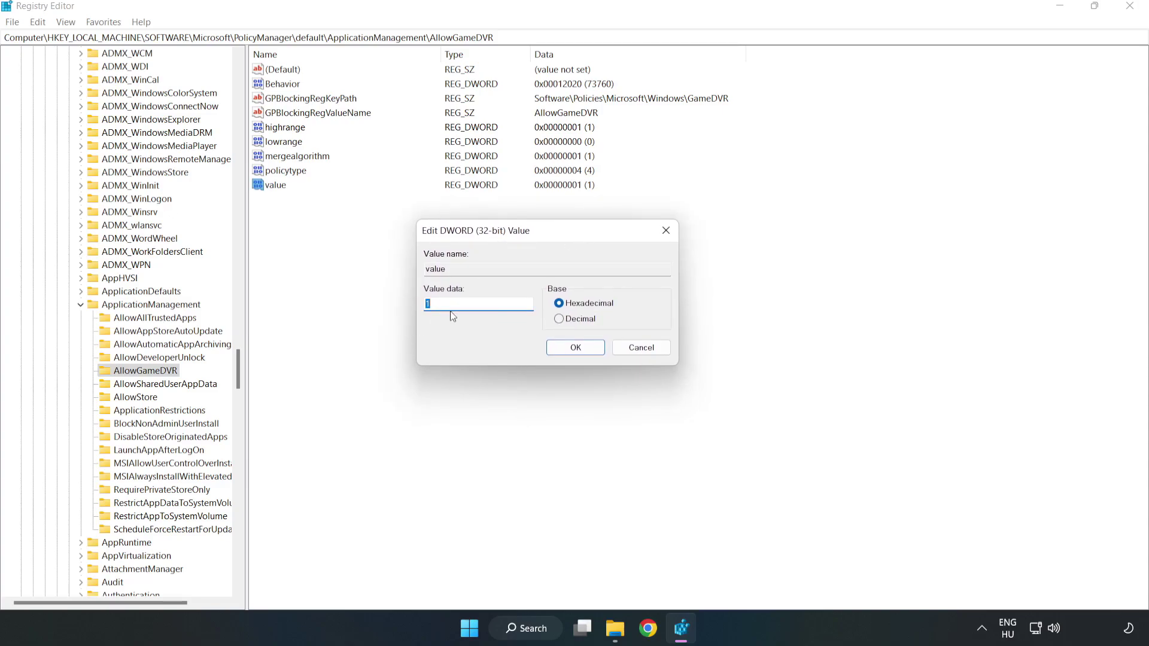
text(0)
click(560, 348)
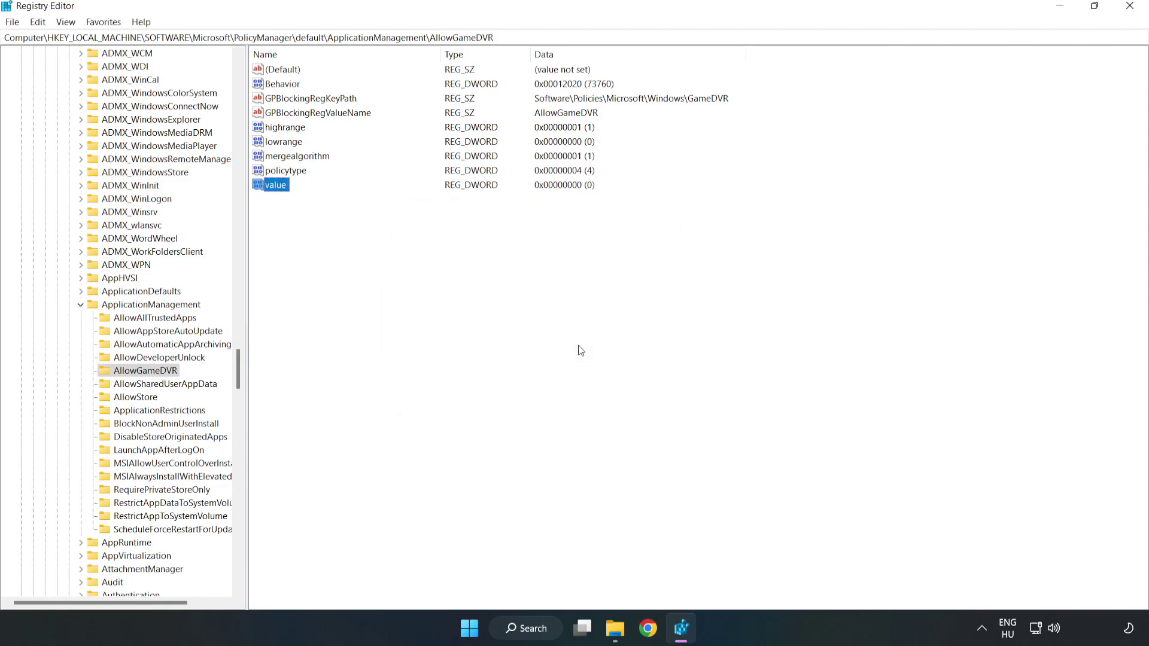
click(1128, 7)
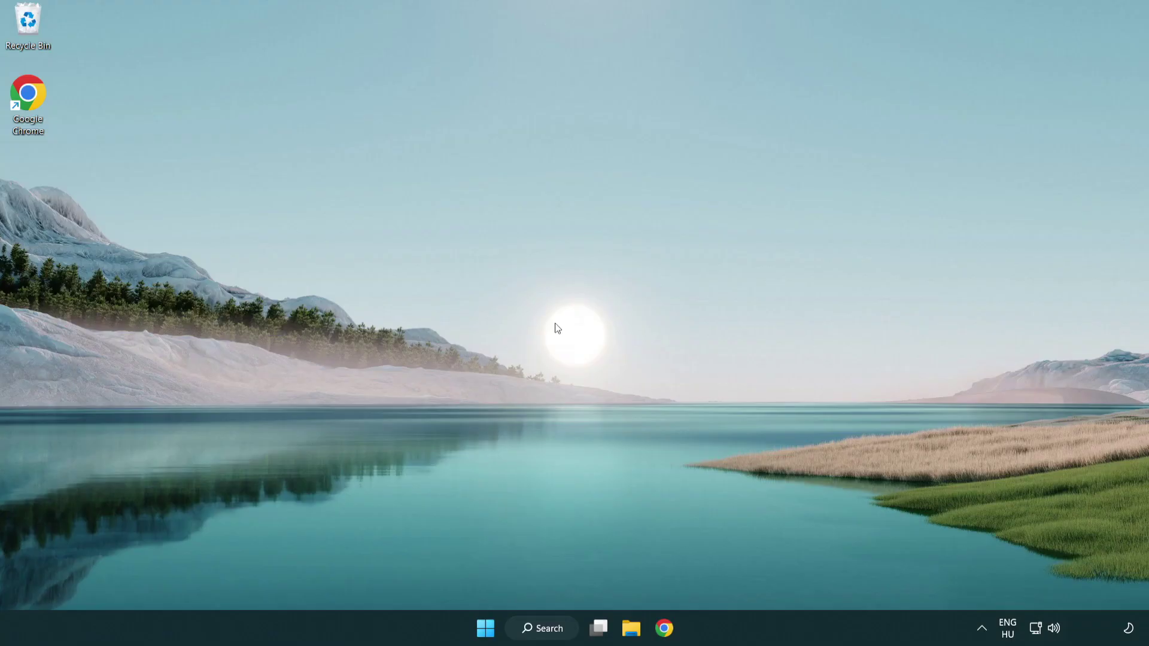
In Chrome, download dxwebsetup.exe from the DirectX End-User Runtime page and run it
click(669, 634)
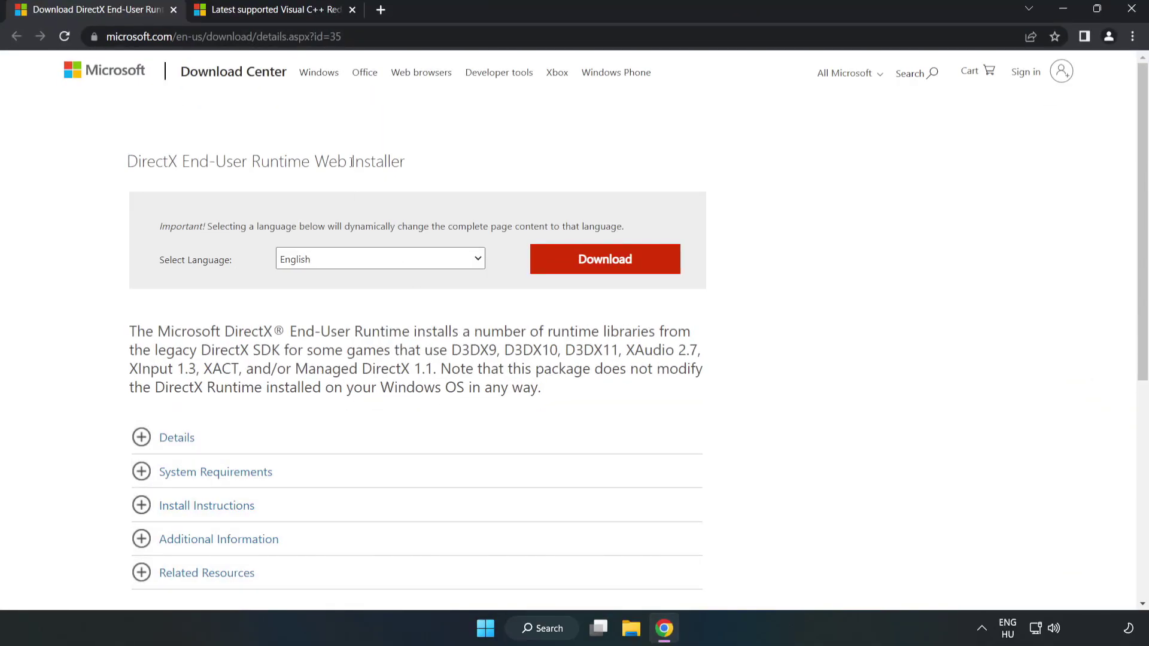
drag(343, 36, 153, 36)
click(403, 162)
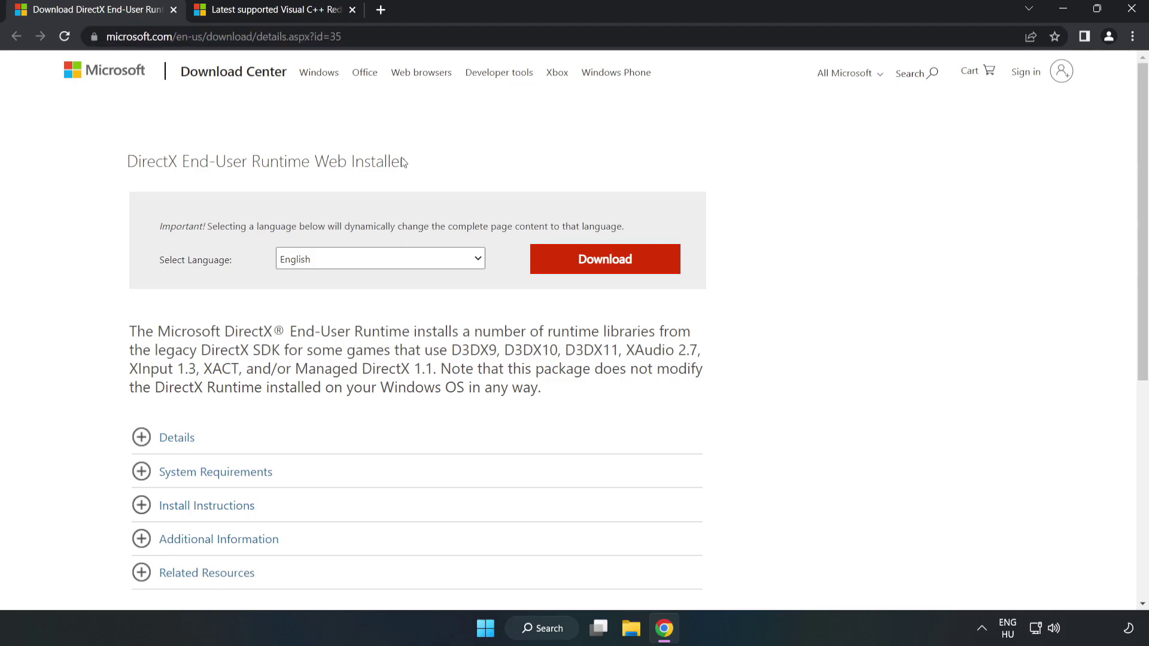
click(611, 273)
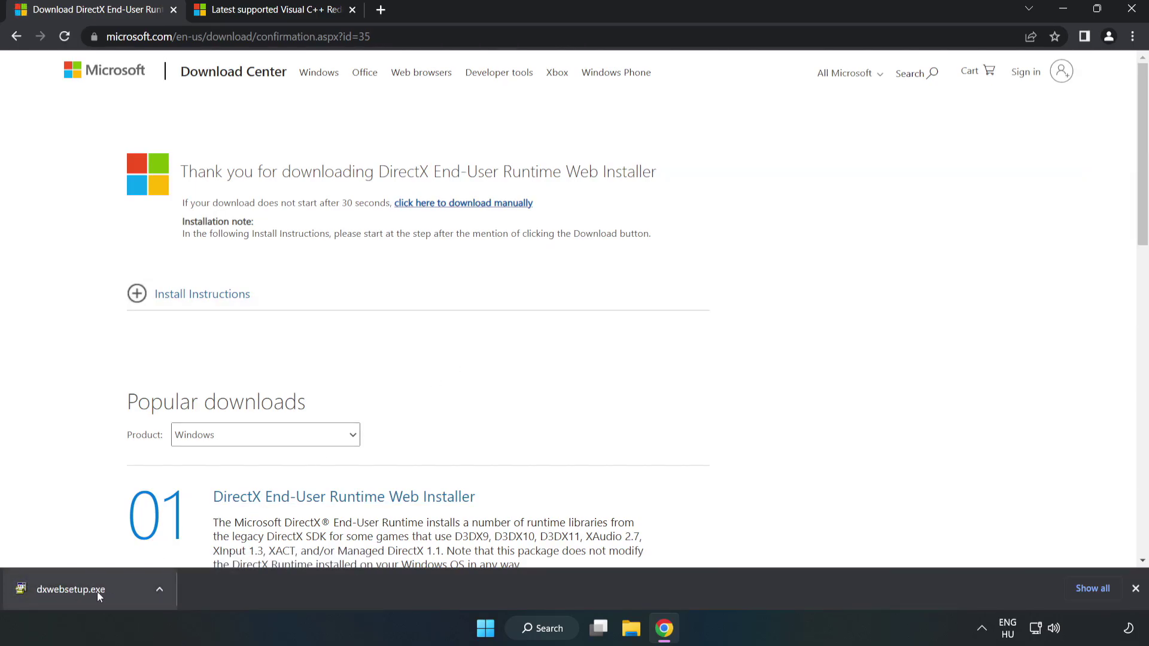
click(116, 592)
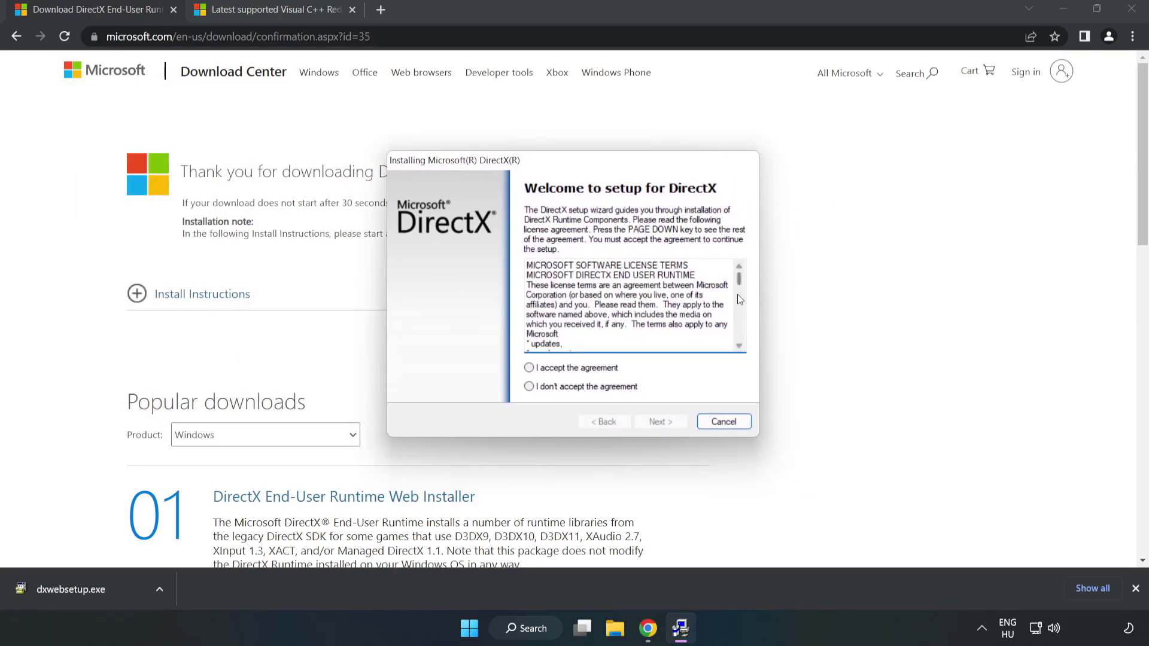
Accept the DirectX license, untick the Bing Bar offer, and run setup through to Finish
drag(739, 280, 739, 334)
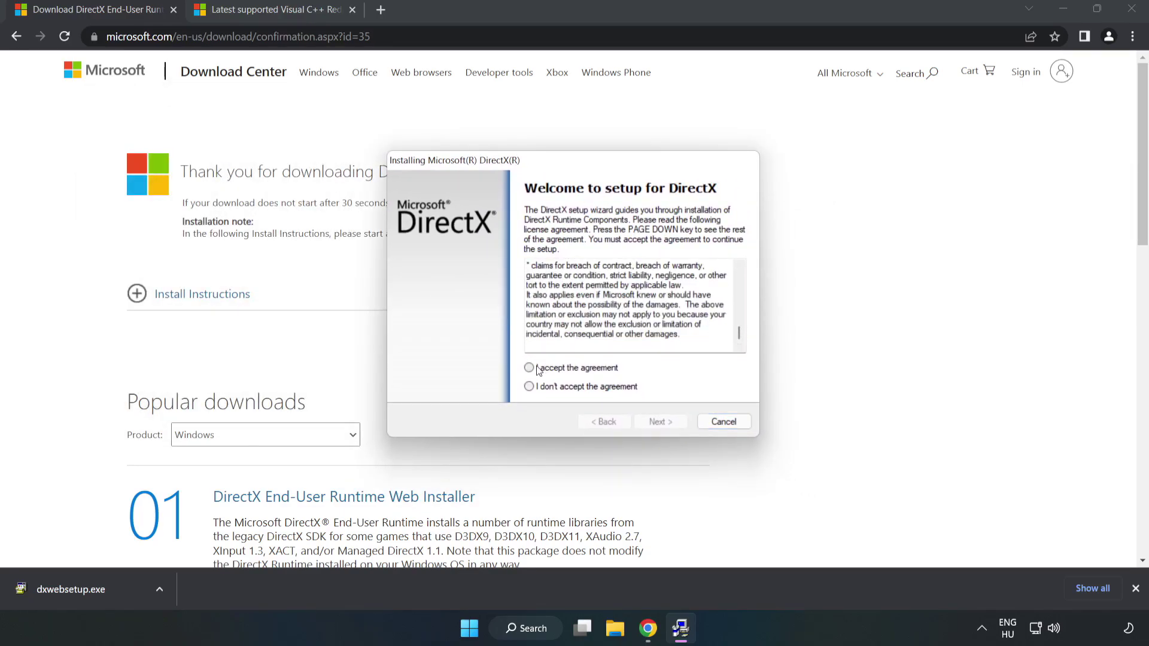
click(538, 369)
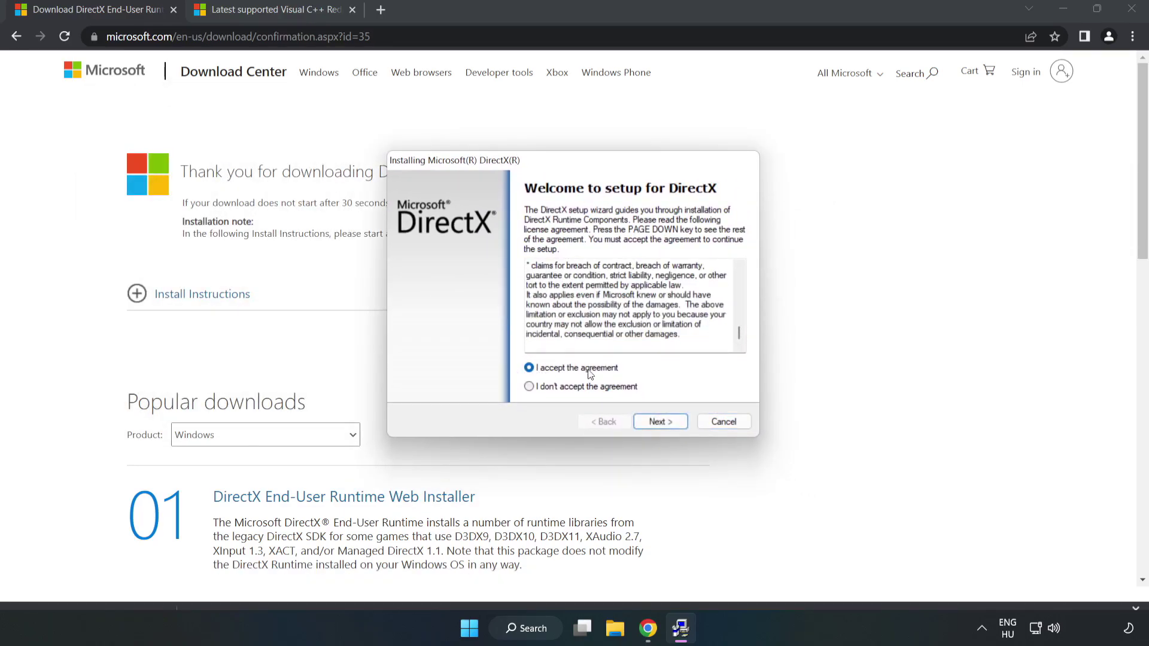
click(660, 421)
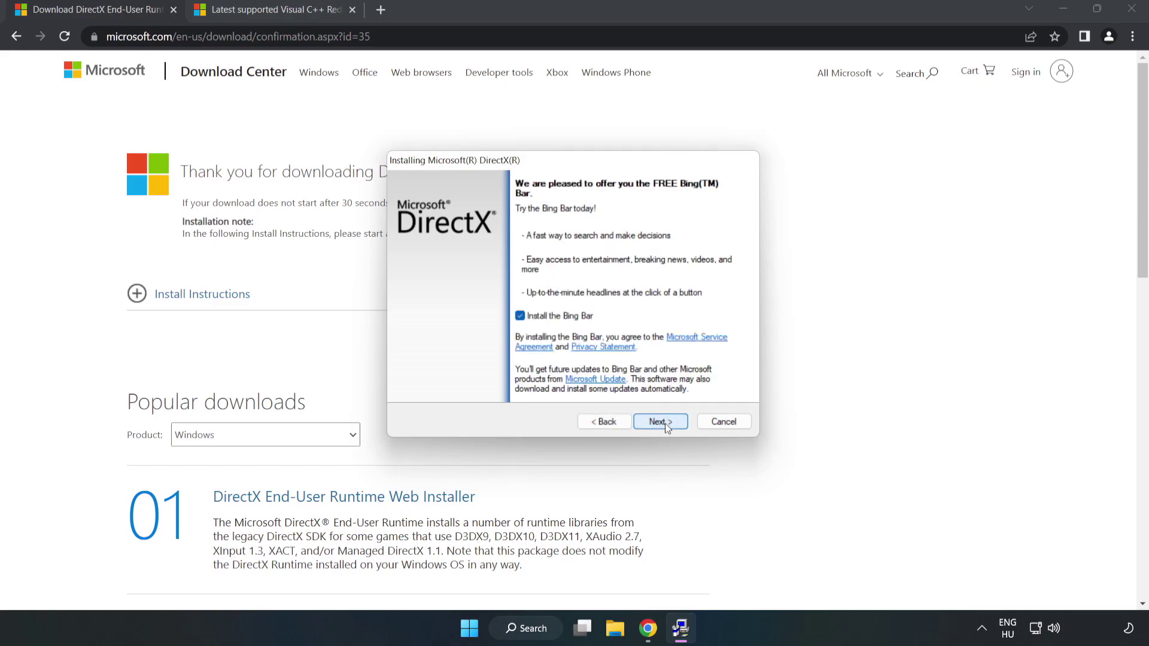
click(520, 315)
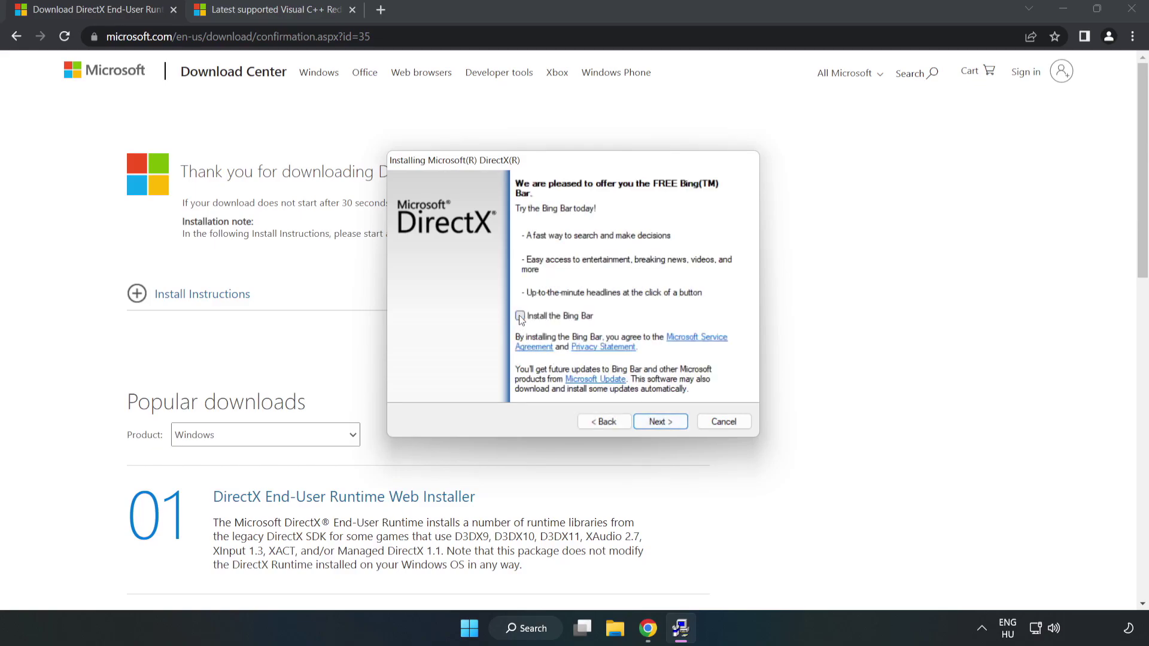
click(661, 422)
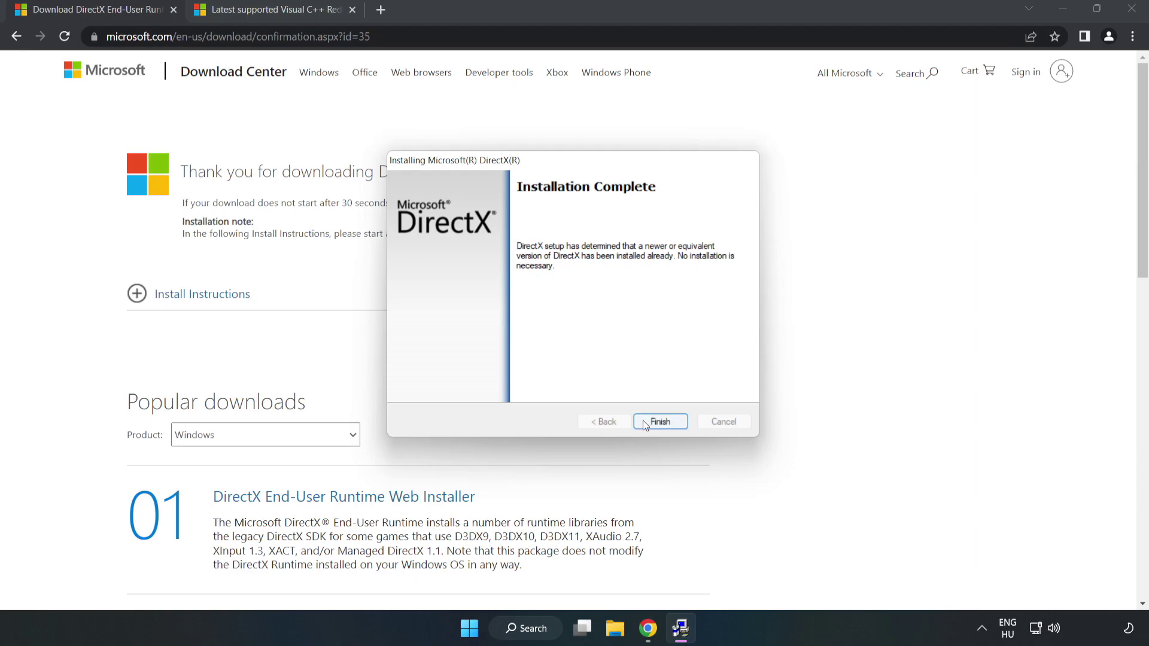
click(661, 421)
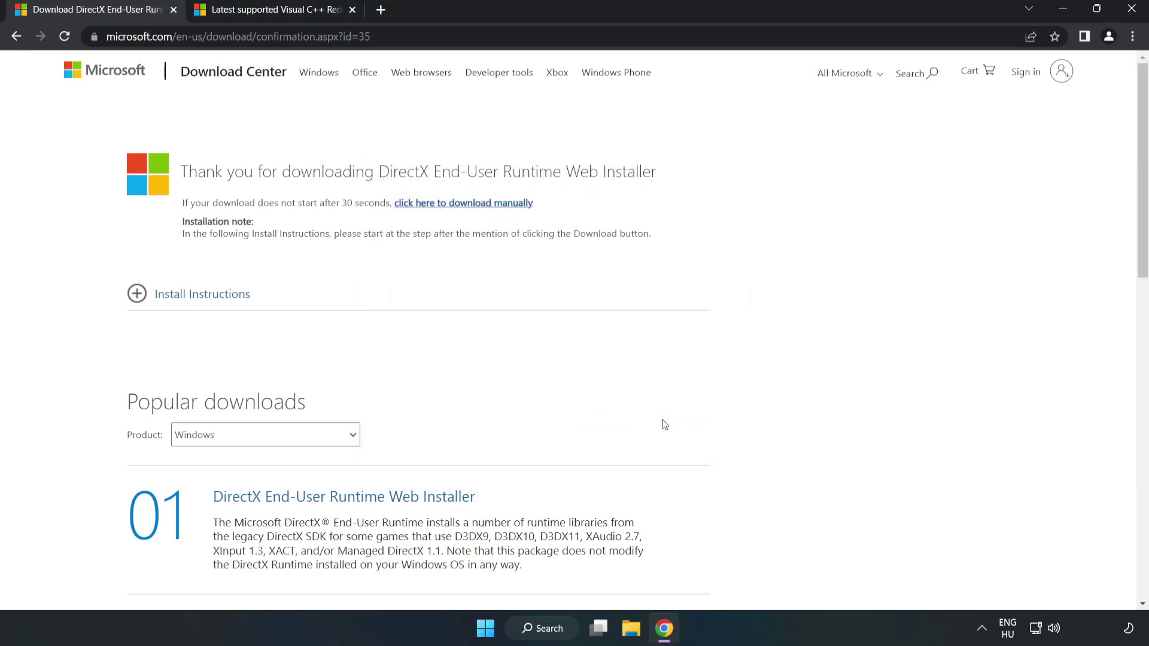
Close the DirectX tab and download the ARM64, x86 and x64 VC_redist installers, allowing multiple downloads
click(173, 10)
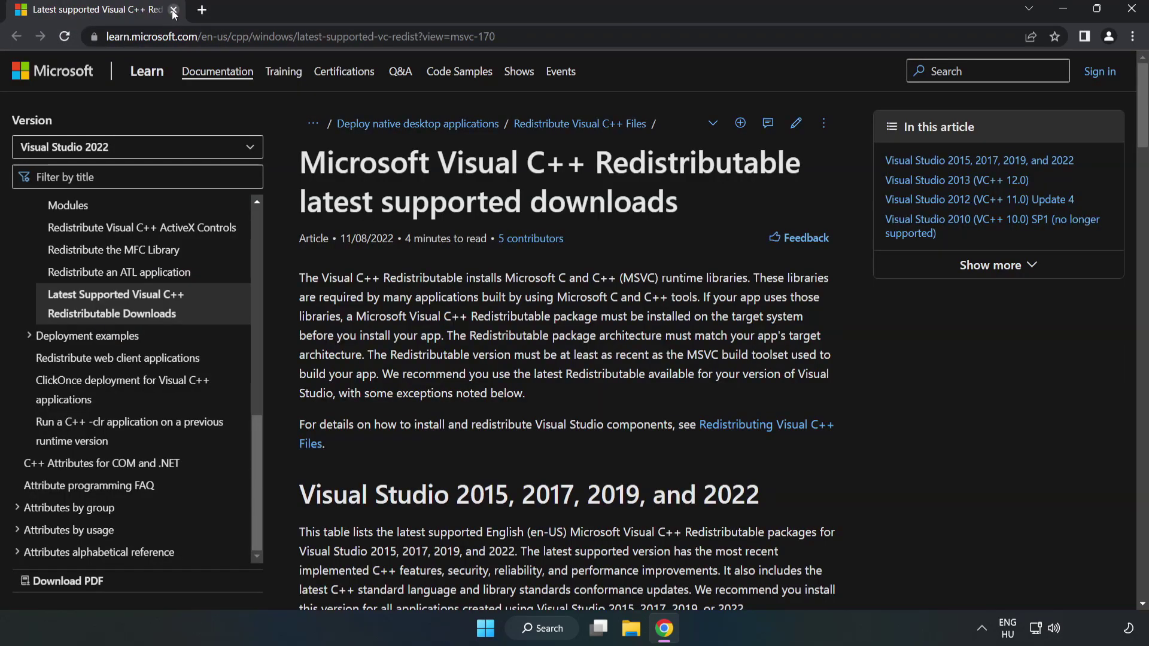
click(231, 36)
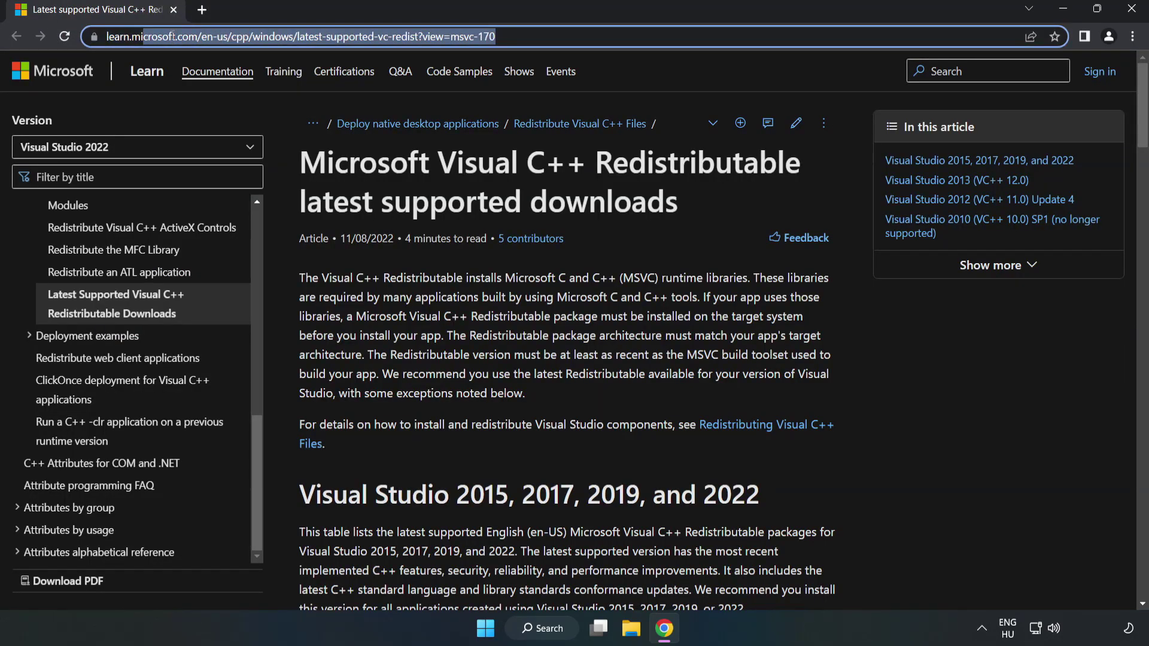
key(End)
key(Escape)
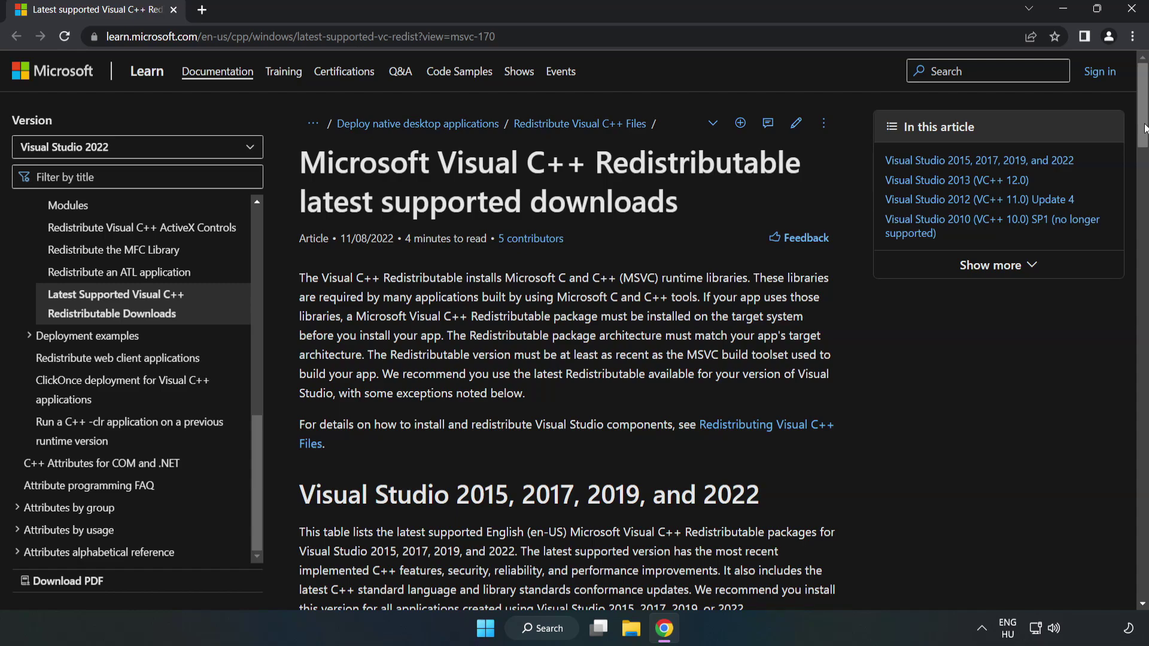
scroll(1143, 146, down, 1)
scroll(1143, 146, down, 5)
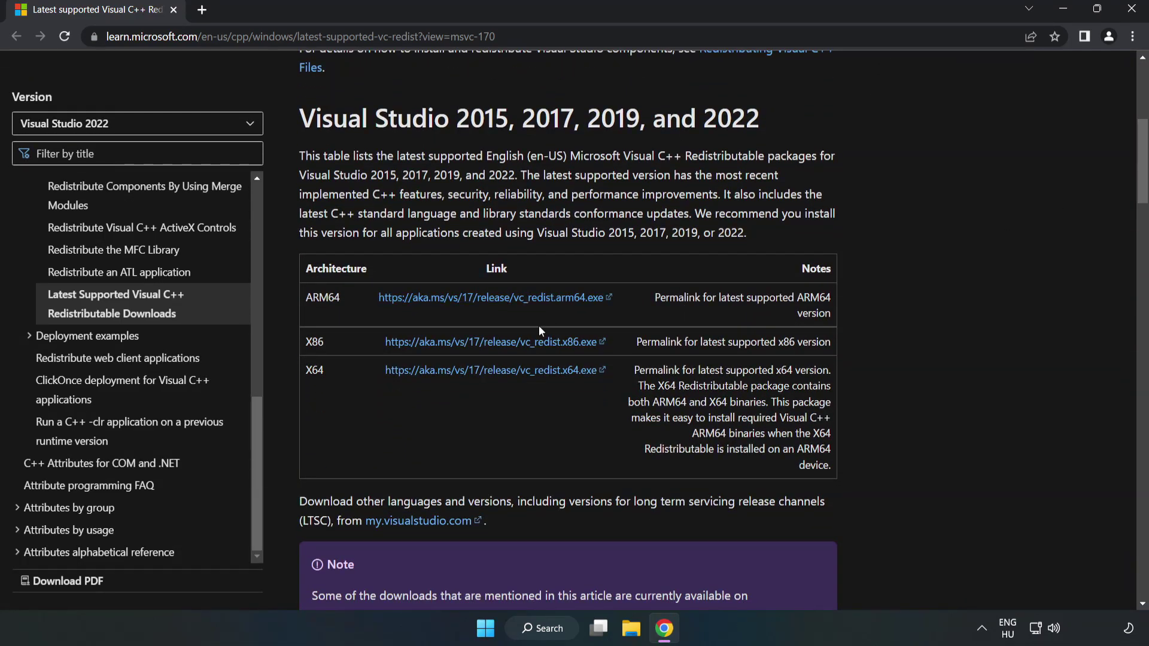
click(492, 299)
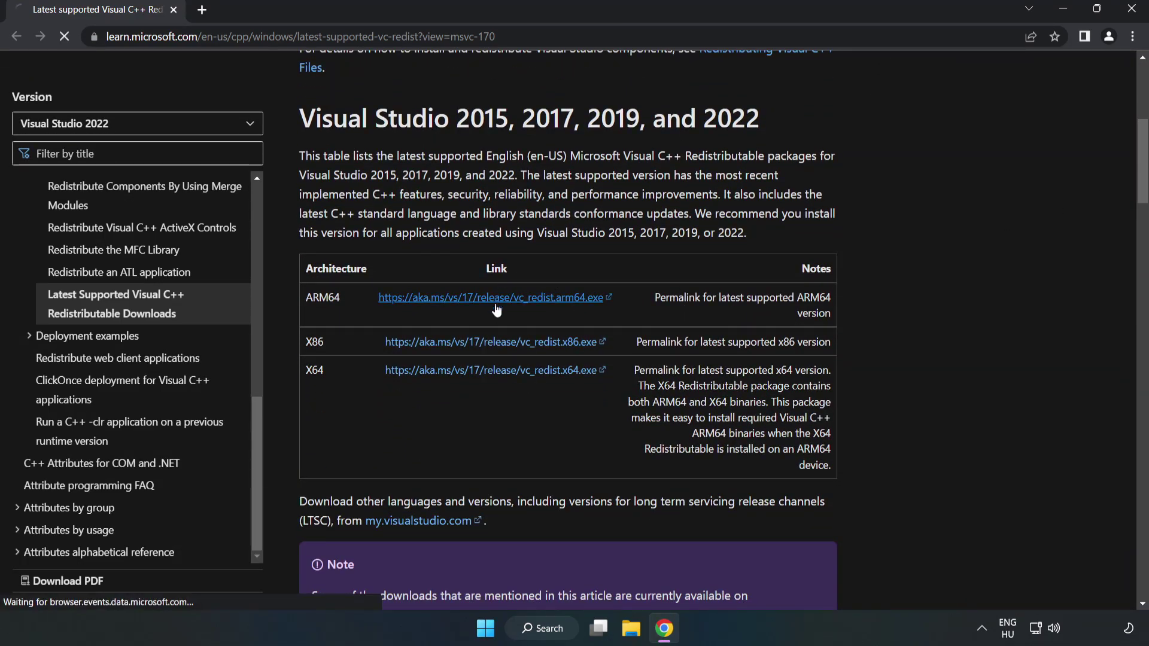
click(506, 347)
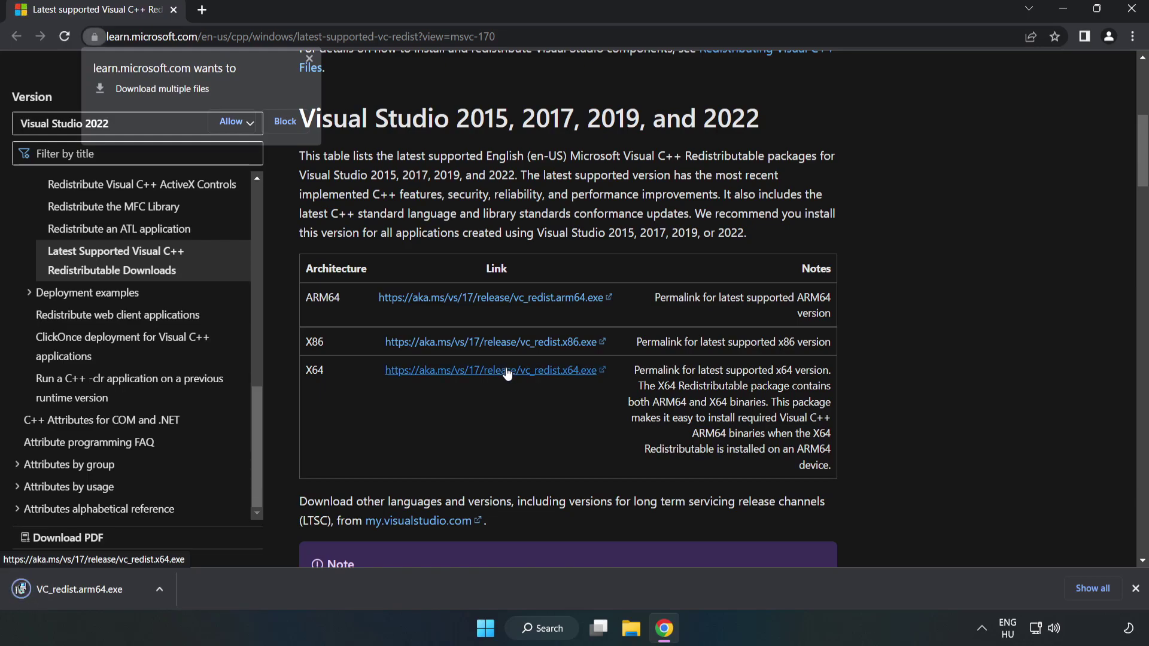
click(232, 121)
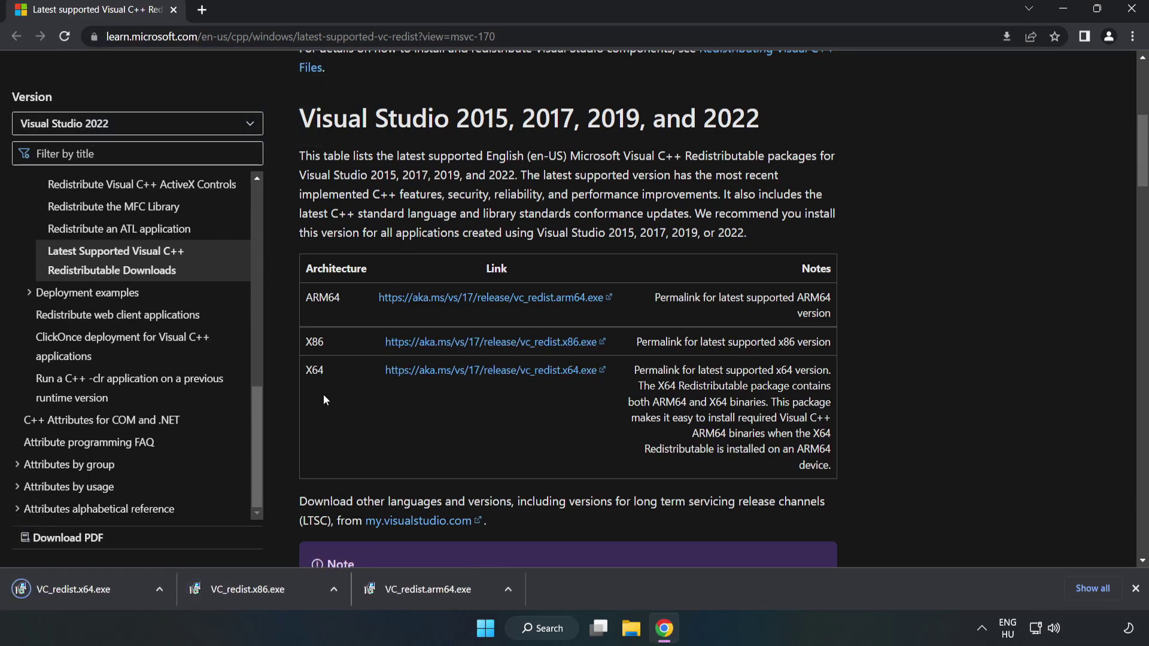
Try installing VC_redist.arm64.exe with the license accepted, and dismiss the unsupported failure
click(440, 594)
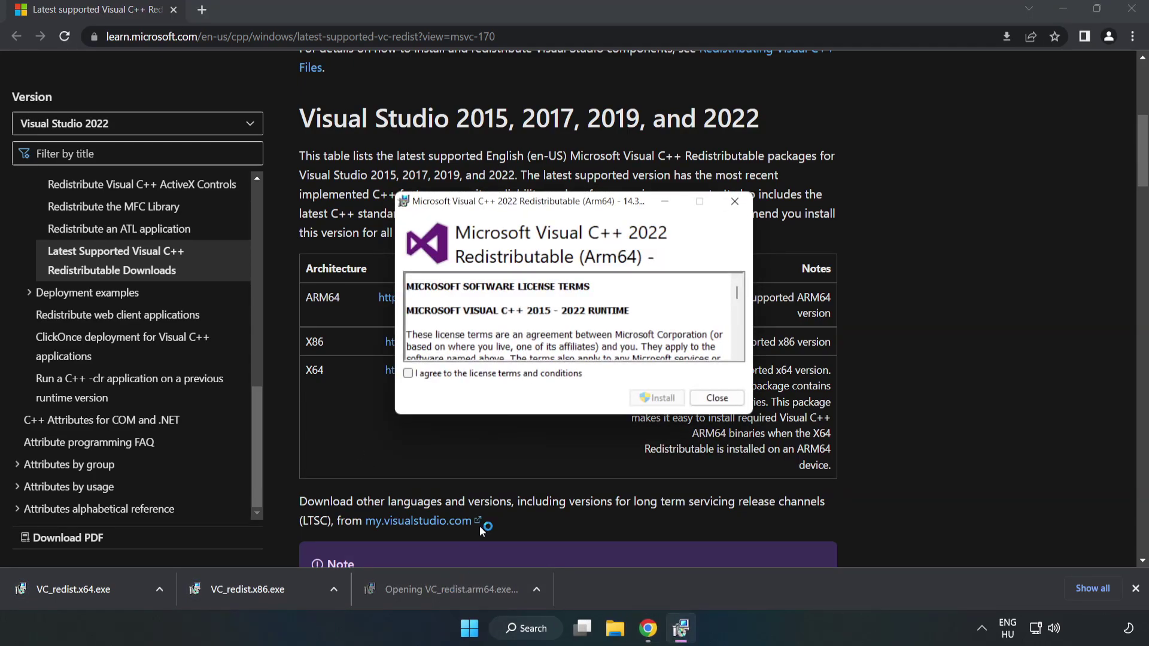
scroll(729, 286, down, 15)
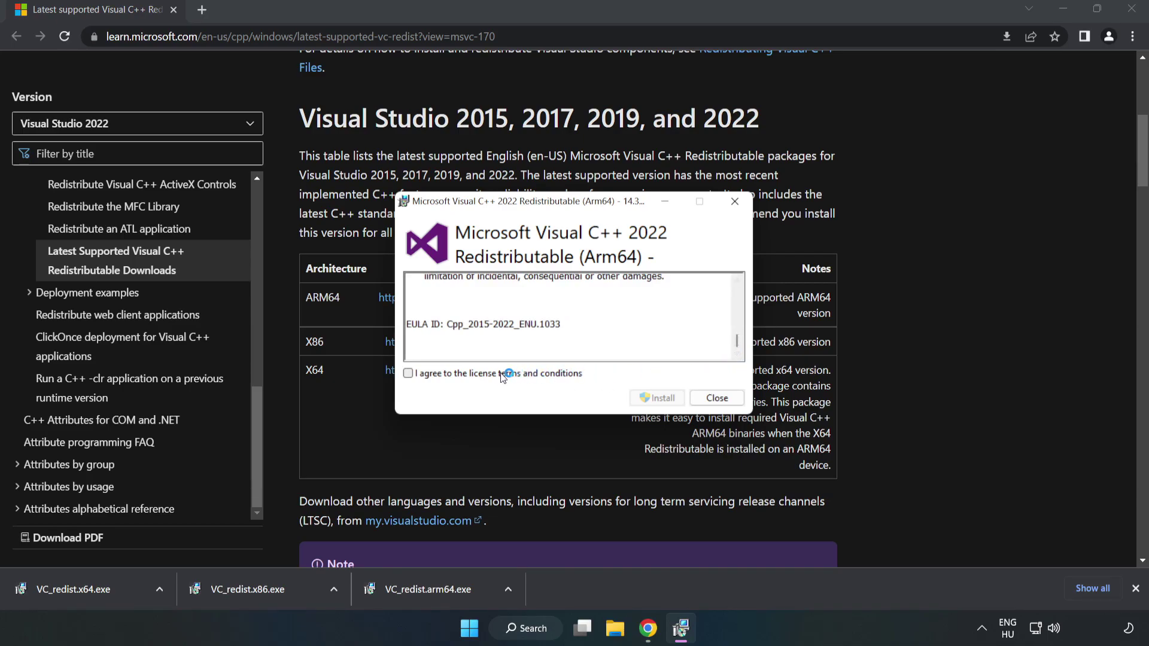
click(476, 377)
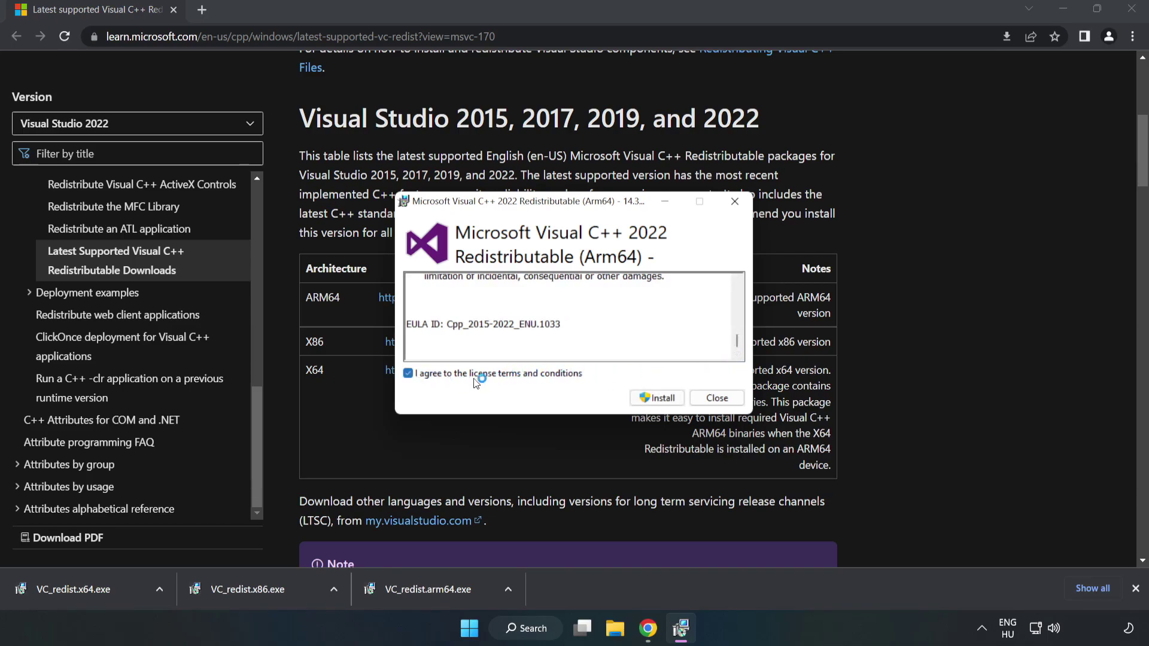
click(658, 405)
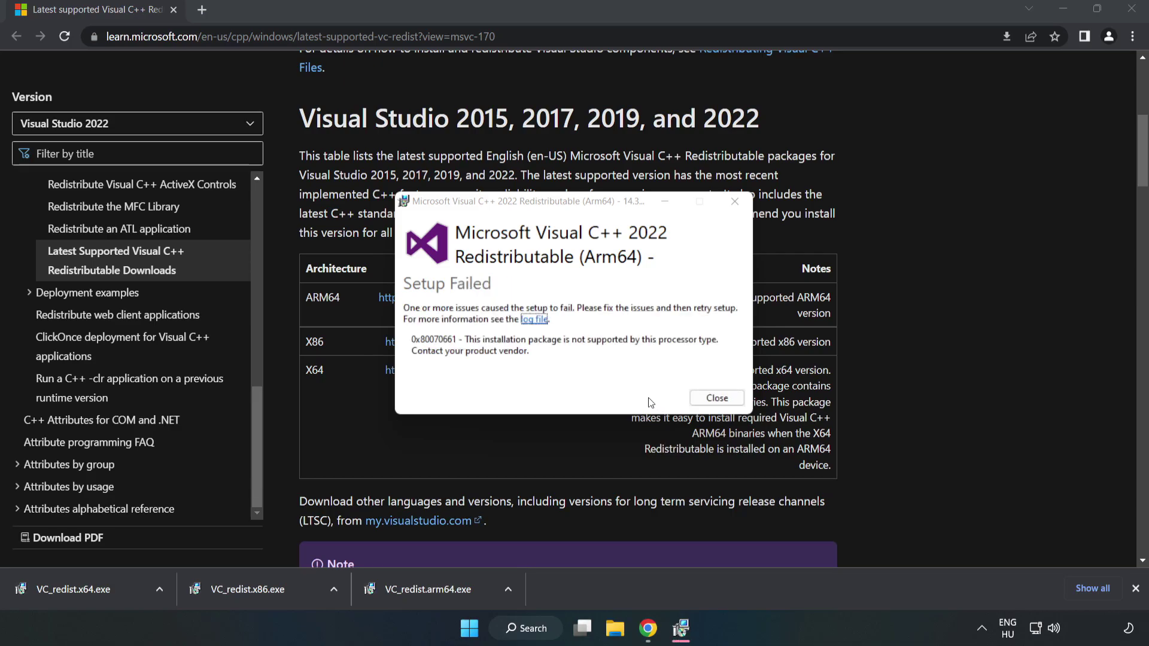
click(714, 404)
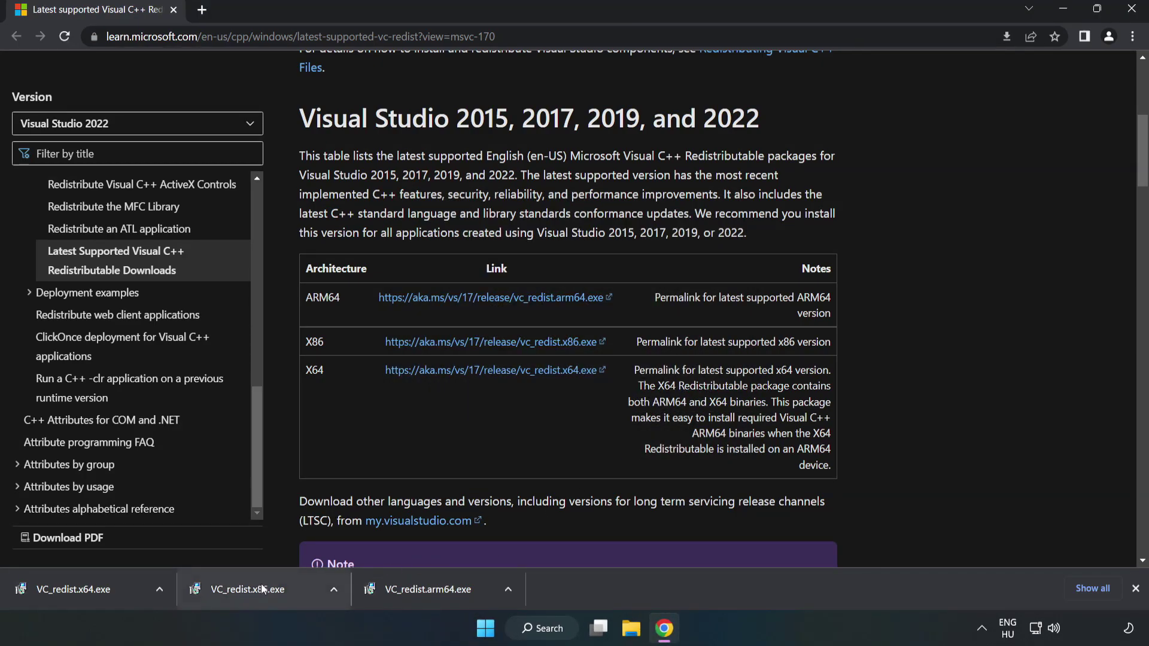
Install the x86 and x64 Visual C++ 2015-2022 redistributables, closing each successful setup
click(264, 589)
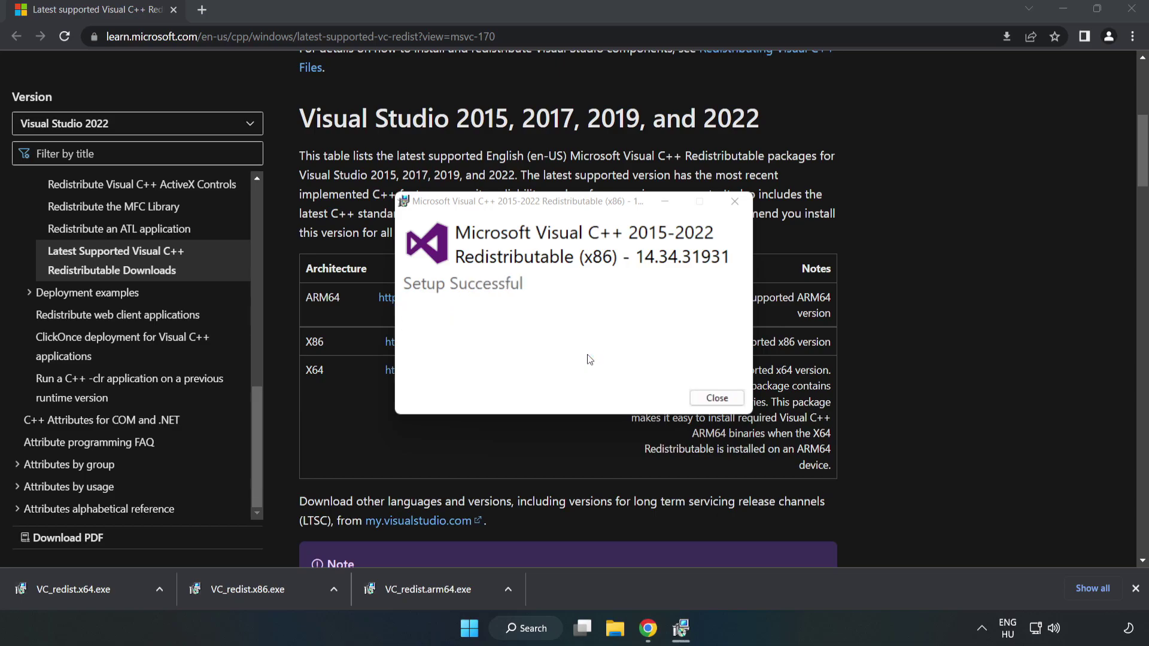
click(717, 398)
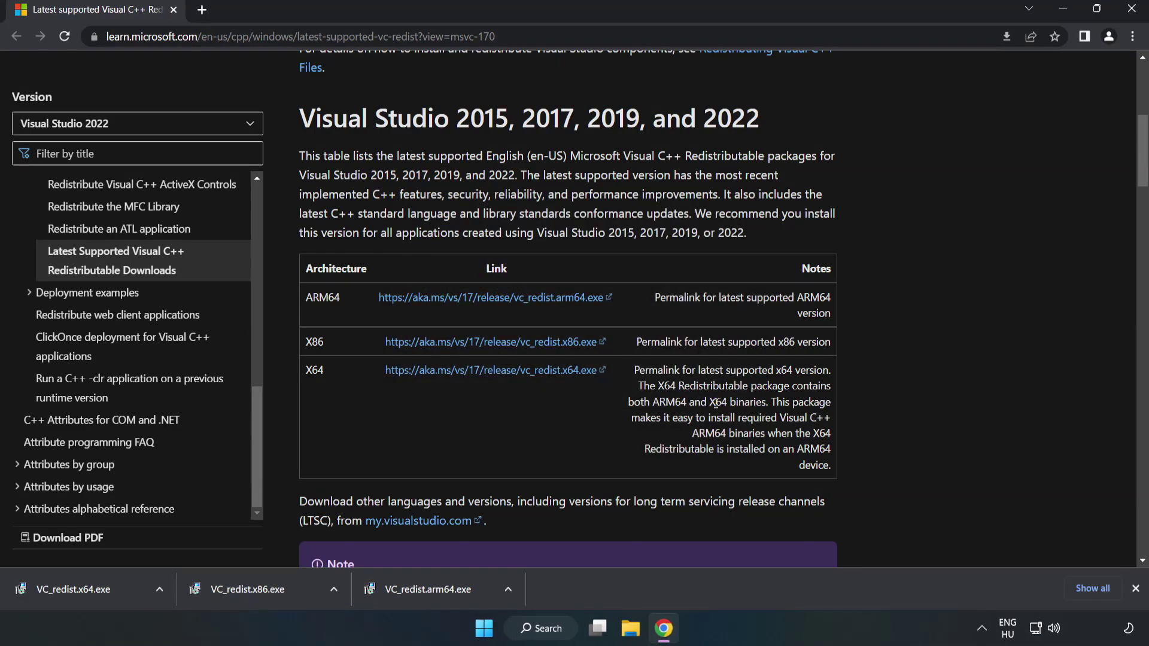
click(62, 587)
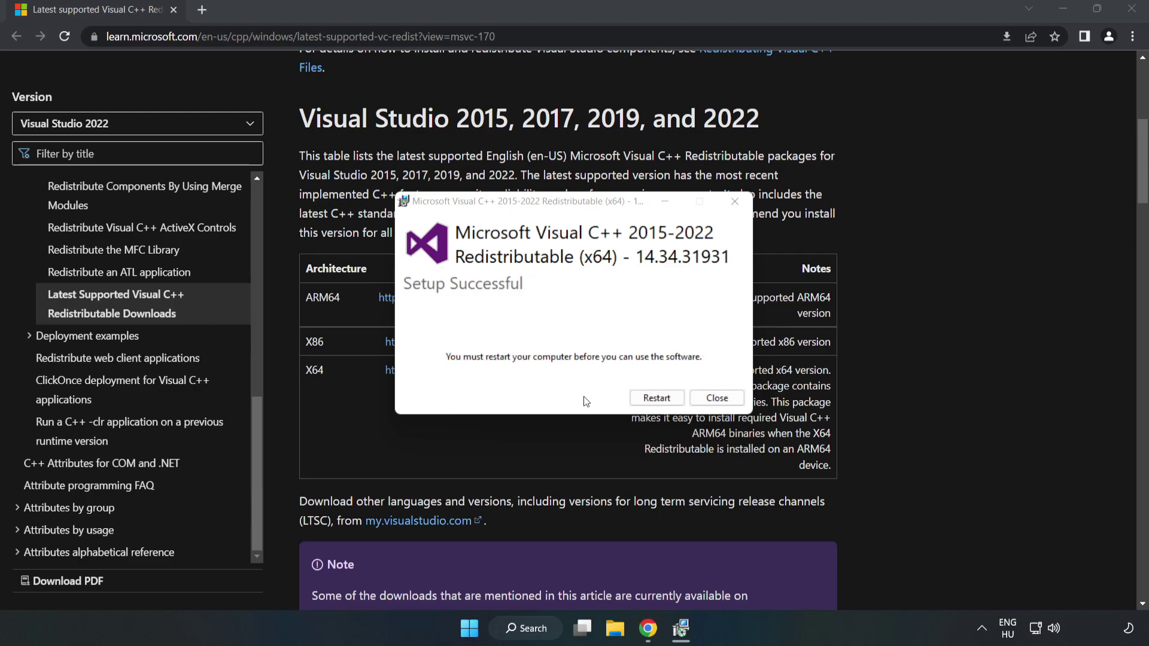
click(718, 398)
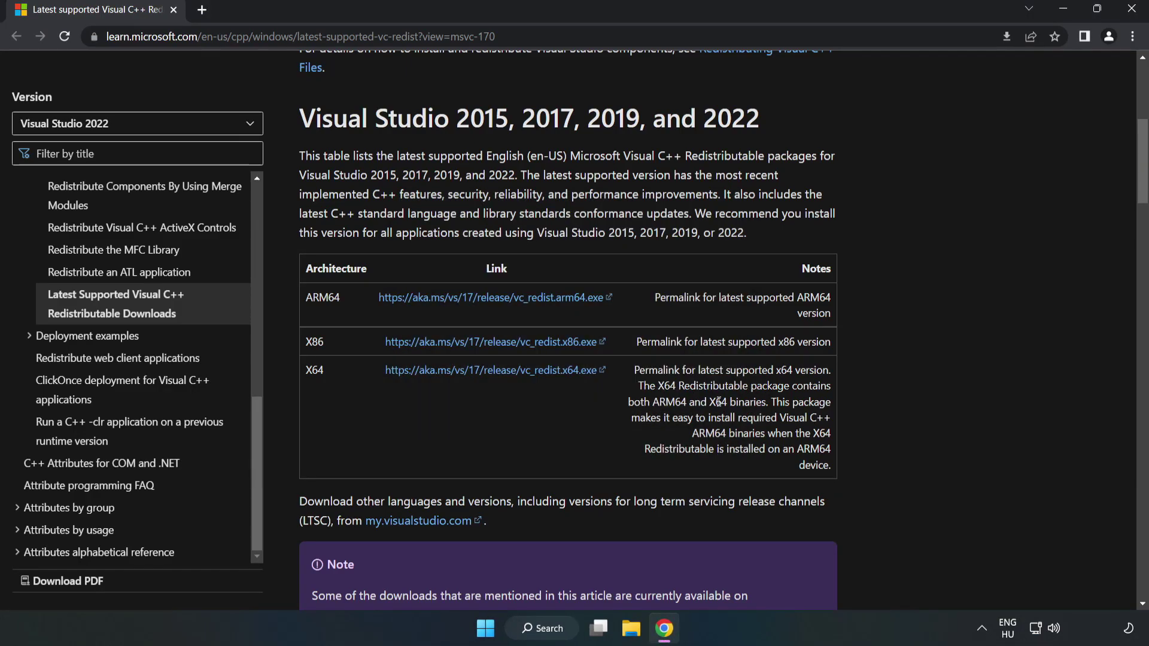
Close Chrome and bring up the Start menu power options showing Restart
click(1132, 13)
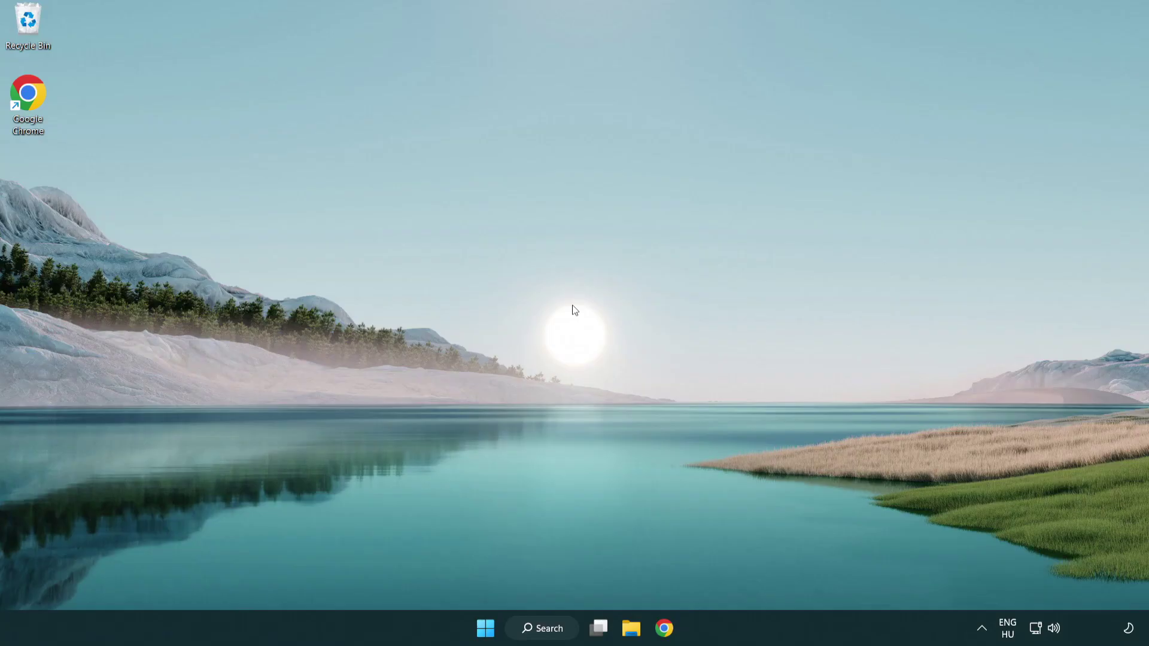
click(485, 628)
click(761, 578)
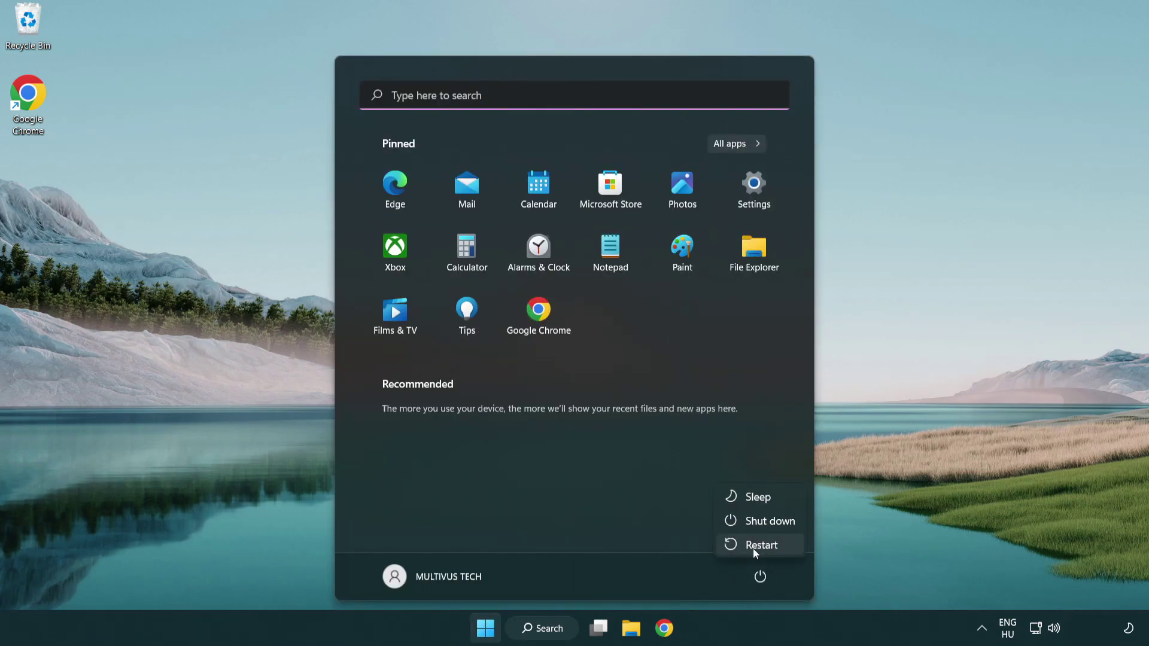